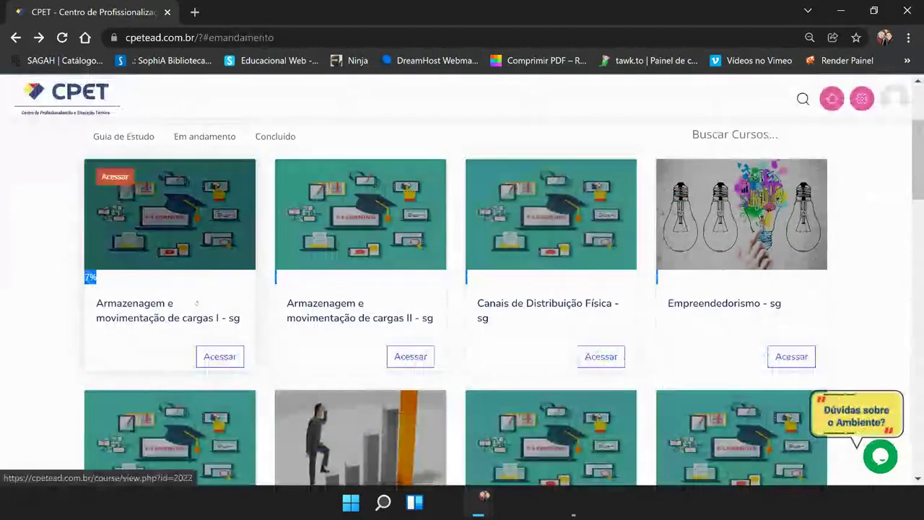
Step: Reload the CPET EAD home page and highlight the 'Acesse o Portal do Aluno' link text
scroll(238, 232, "up", 3)
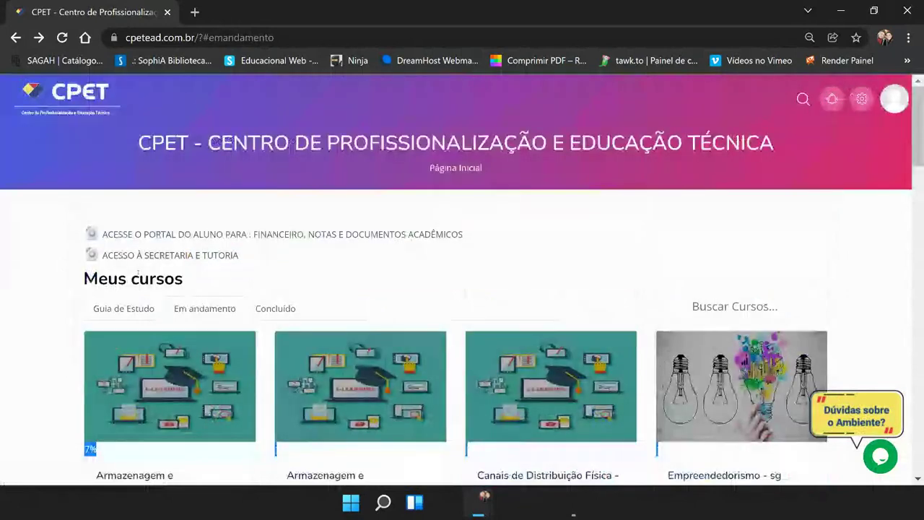
key("F5")
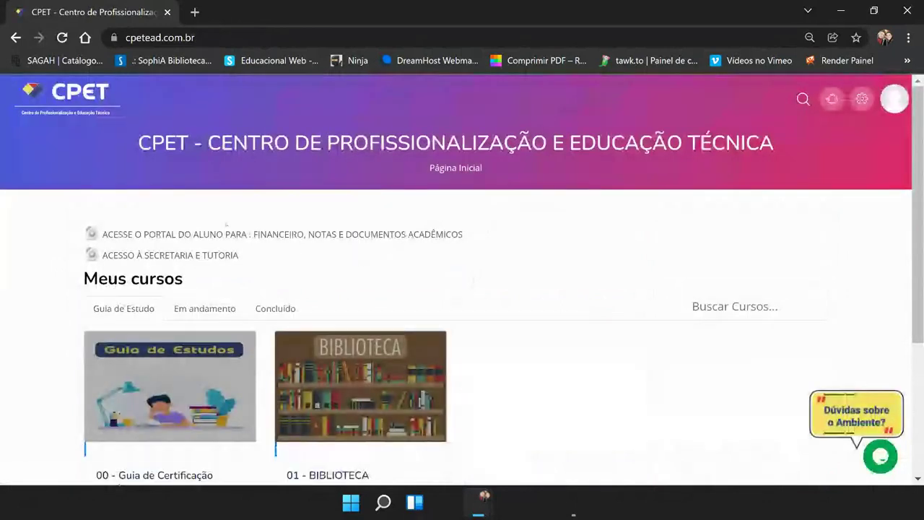
left_click_drag(466, 234, 102, 234)
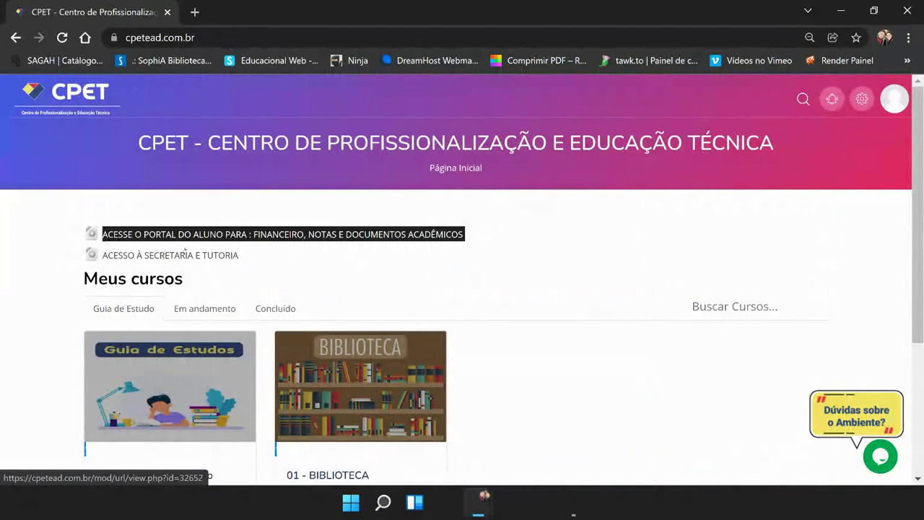
Step: Open Portal do Aluno in a maximized window and sign in with the saved login and password
left_click(227, 233)
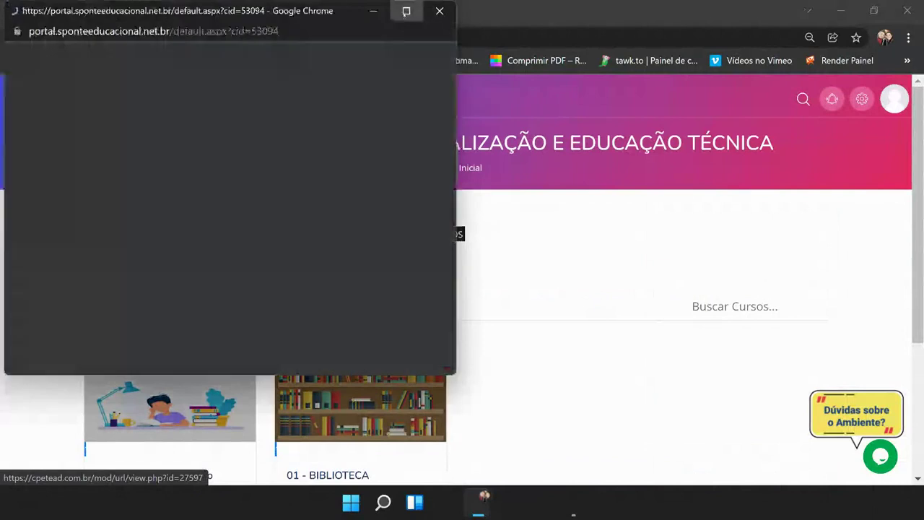
left_click(406, 11)
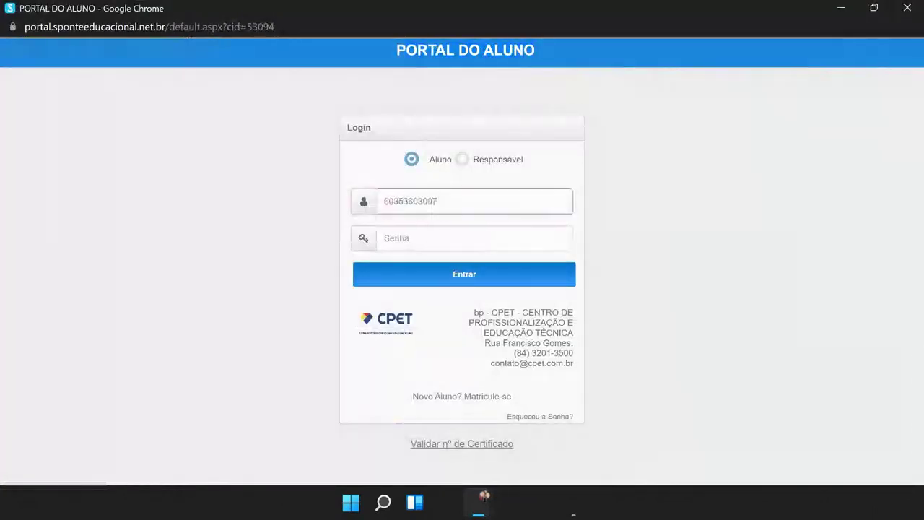
left_click(422, 239)
type("•••••••••••")
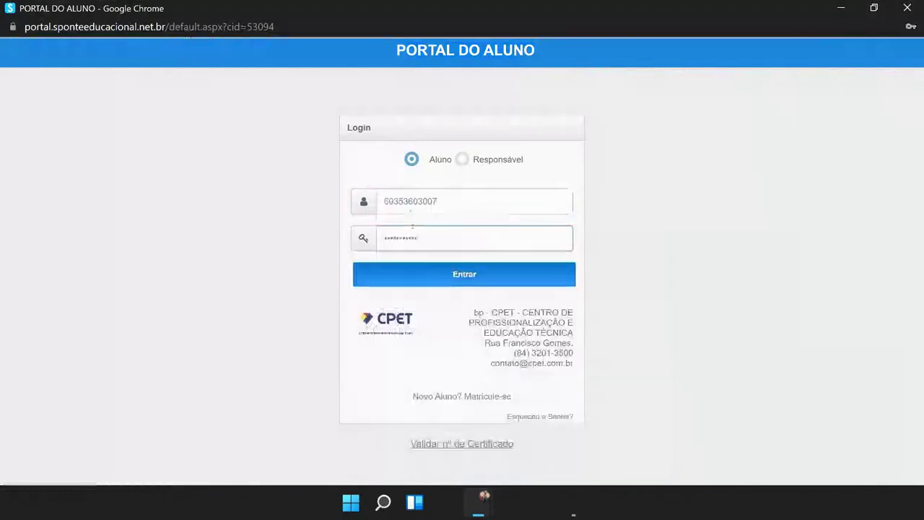
left_click(420, 268)
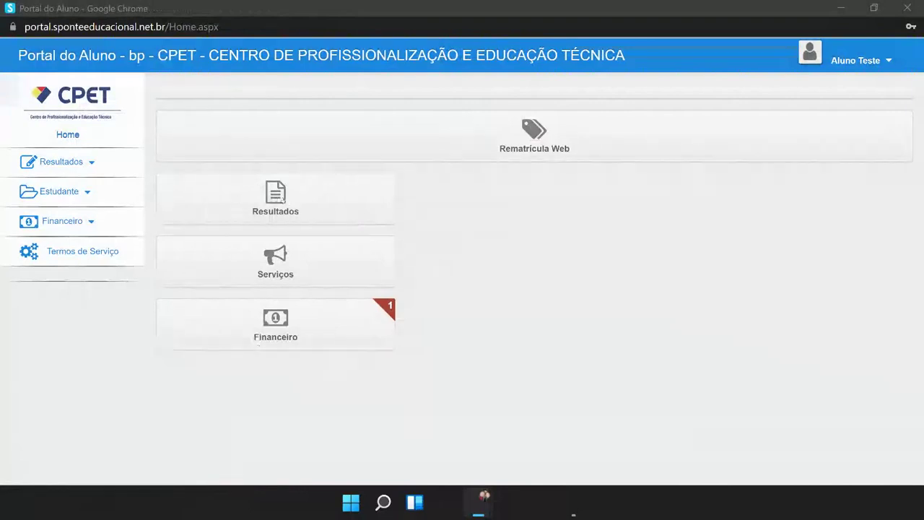
left_click(267, 204)
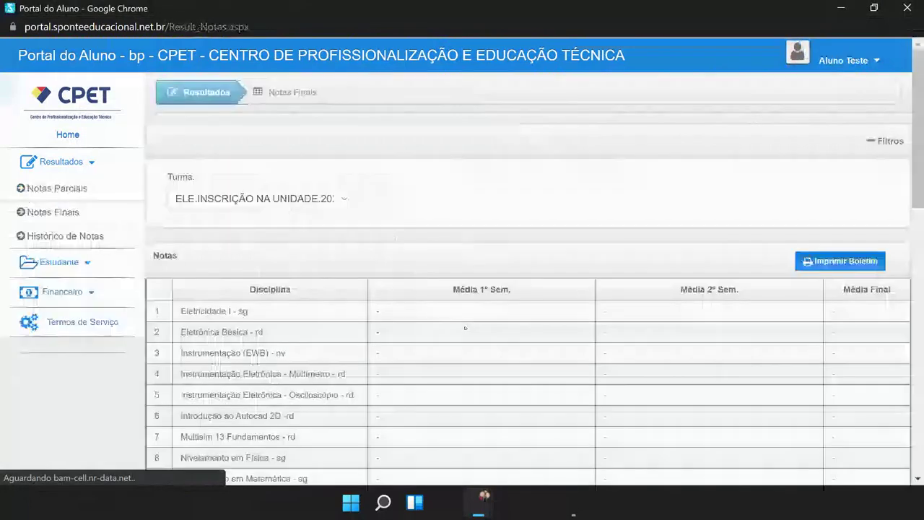
scroll(465, 327, "down", 2)
scroll(429, 199, "down", 2)
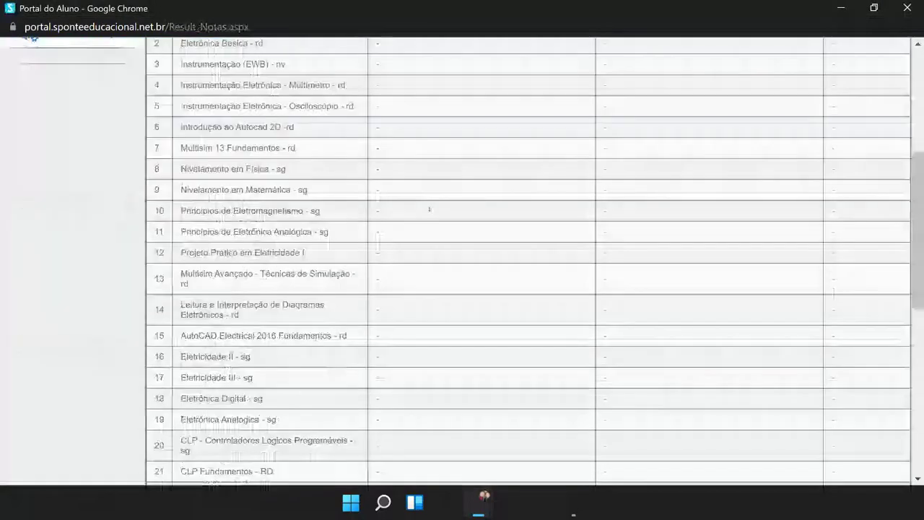
scroll(430, 210, "down", 4)
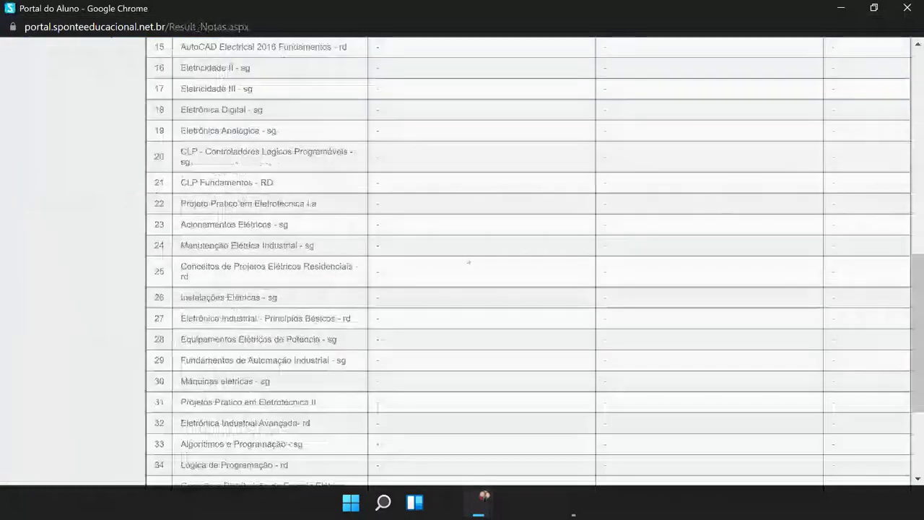
scroll(468, 262, "down", 2)
scroll(506, 314, "up", 12)
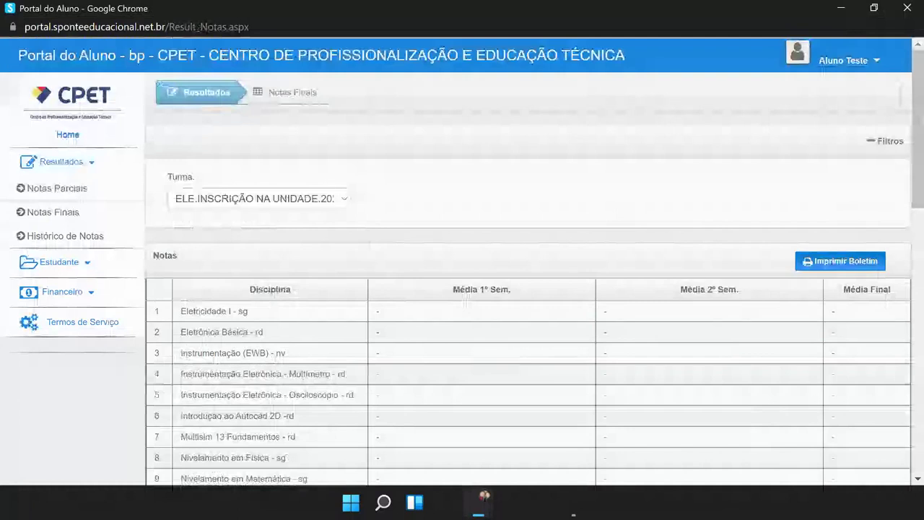
left_click(64, 103)
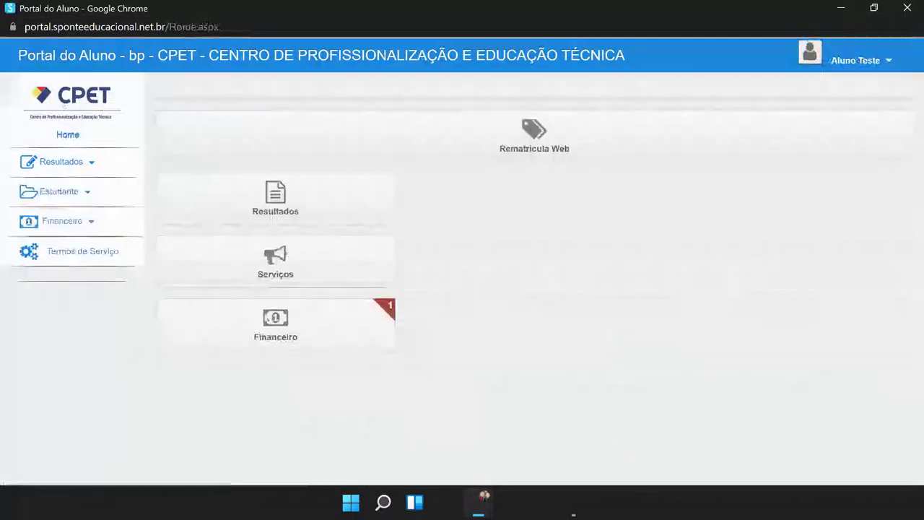
Step: Open the Financeiro history and scroll through the Parcelas installment table
left_click(255, 329)
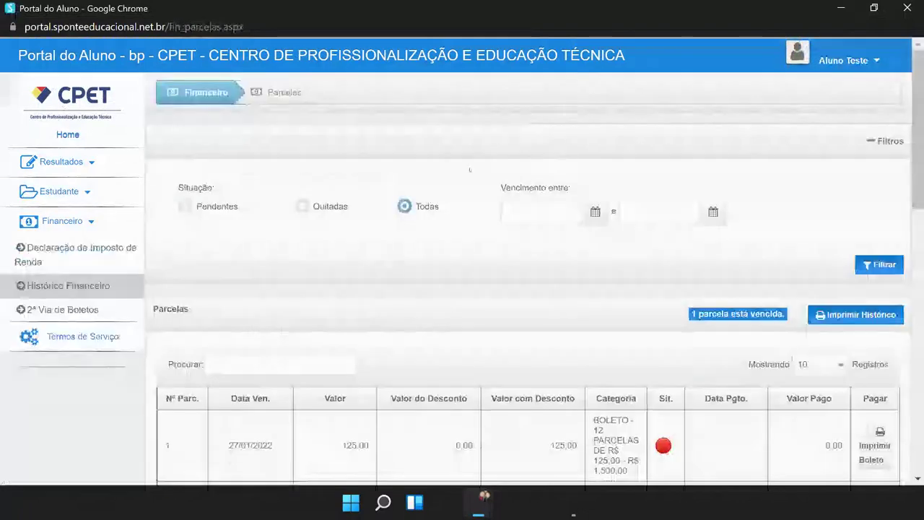
scroll(466, 309, "down", 1)
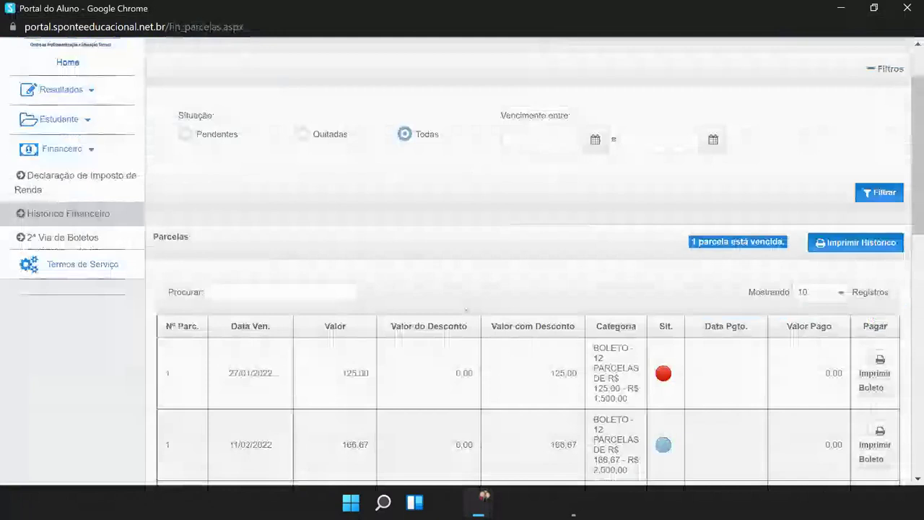
scroll(465, 309, "down", 3)
scroll(499, 256, "down", 5)
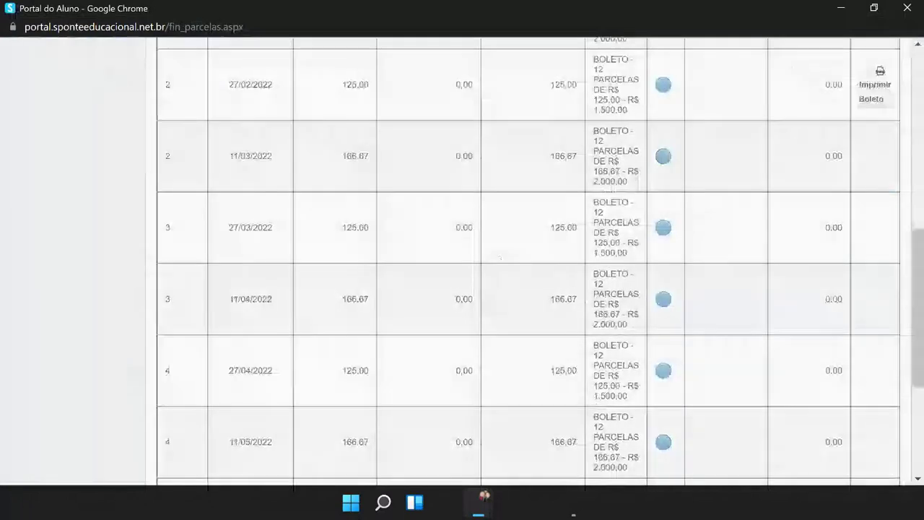
scroll(517, 282, "down", 2)
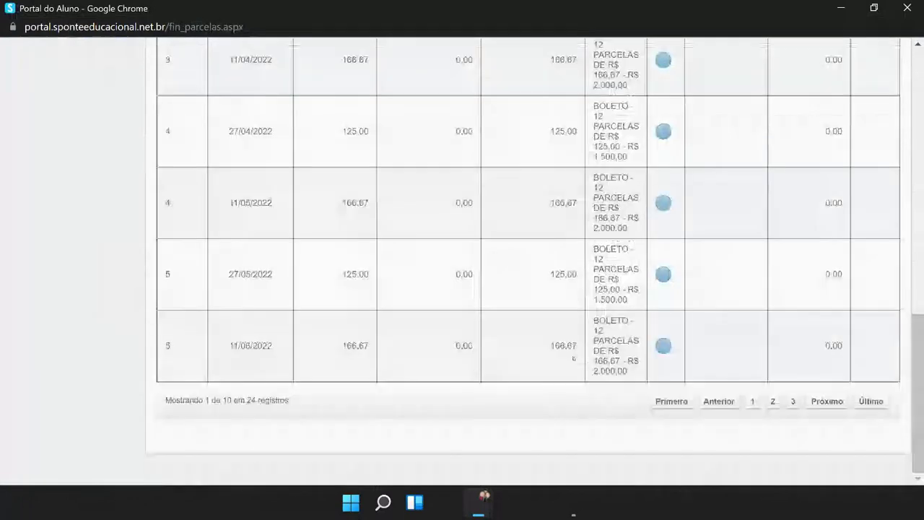
scroll(462, 260, "up", 8)
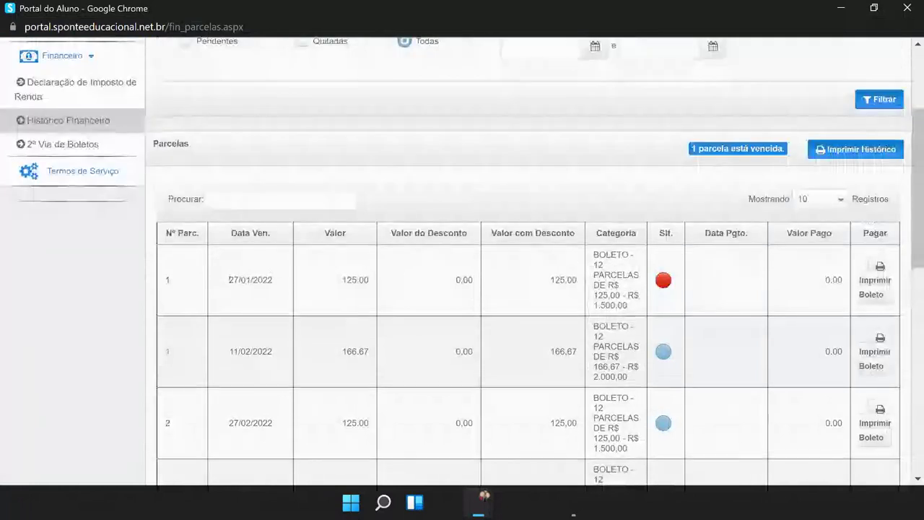
Step: Highlight the first installment's due date 27/01/2022, amount 125.00 and category, then adjust zoom
left_click_drag(226, 279, 272, 285)
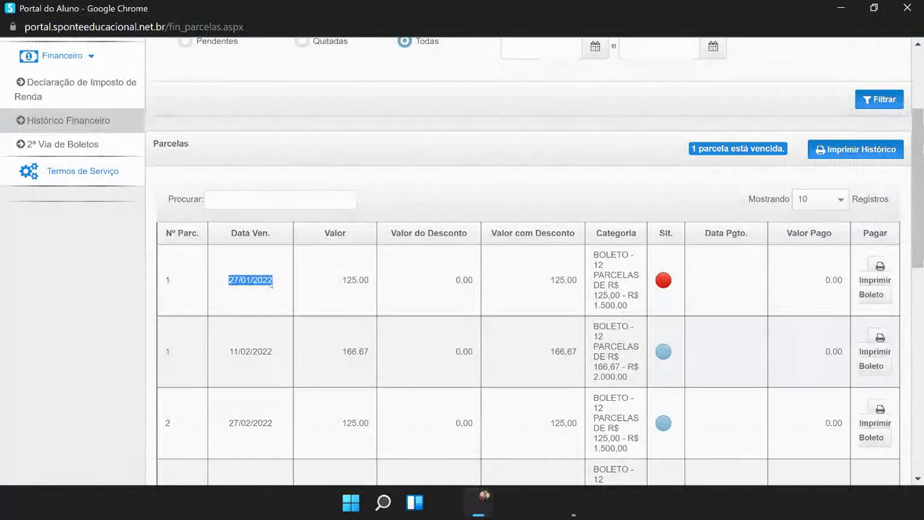
left_click_drag(341, 281, 369, 289)
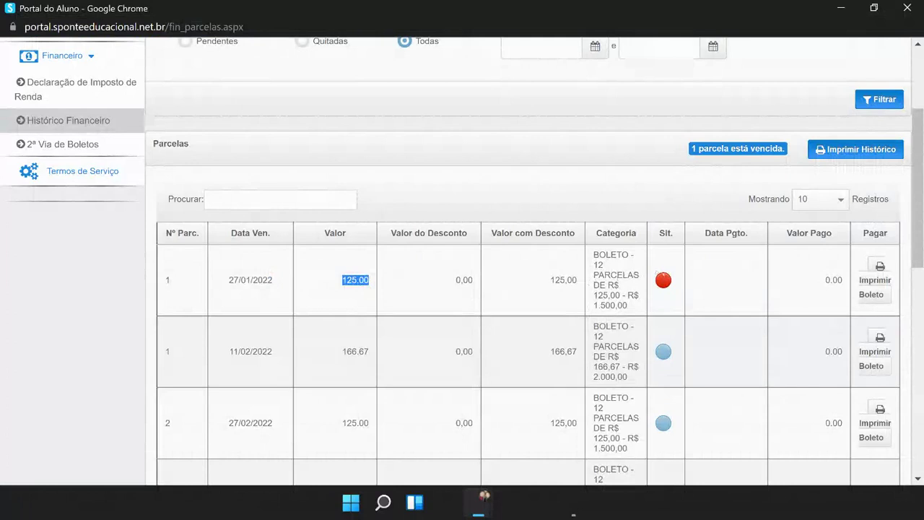
mouse_move(661, 280)
left_click_drag(593, 253, 629, 307)
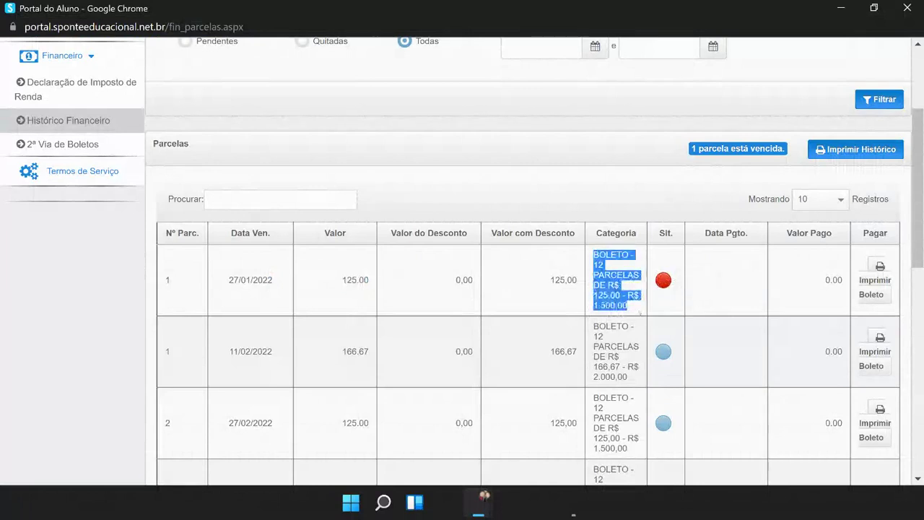
left_click(637, 310)
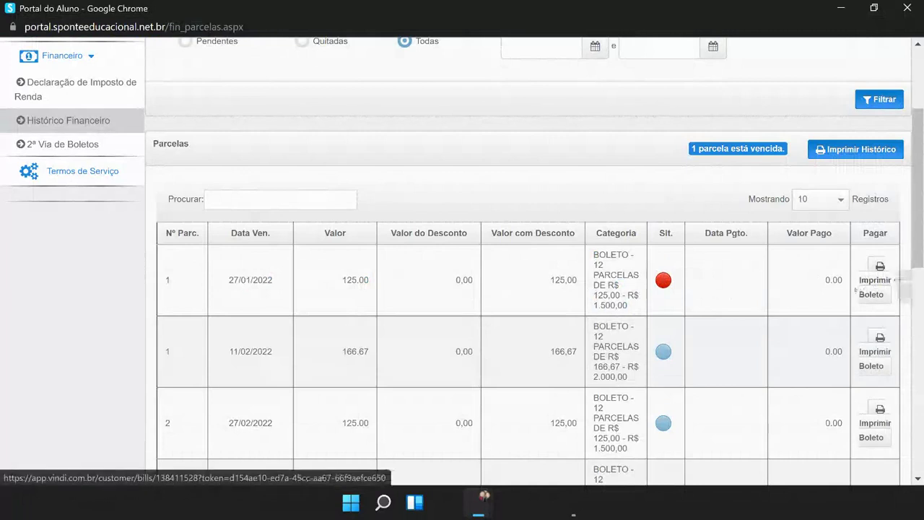
key("ctrl+plus")
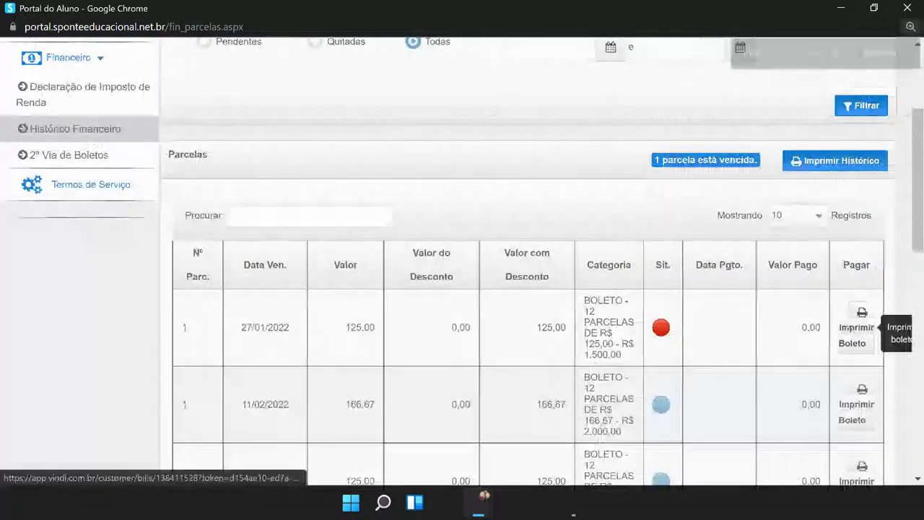
key("ctrl+minus")
key("ctrl+minus")
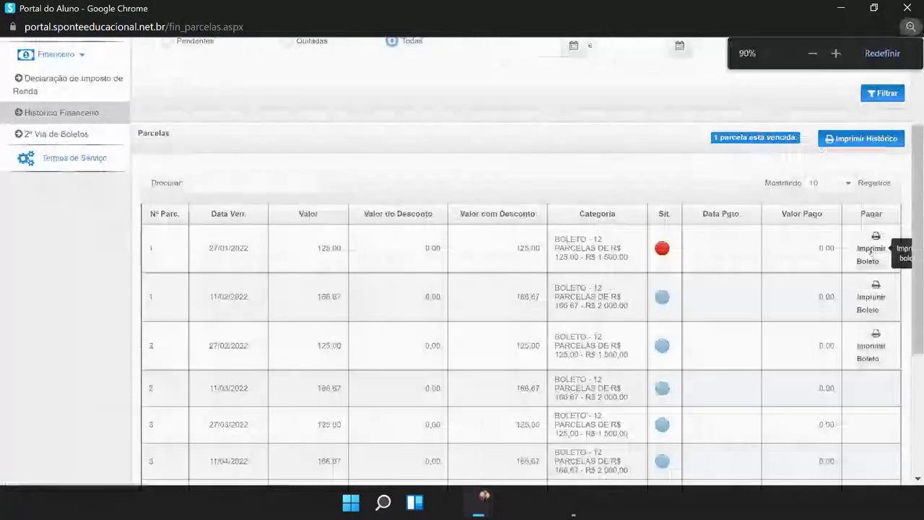
Step: Open the Vindi bill for the overdue 125.00 installment and view its printable boleto
left_click(858, 249)
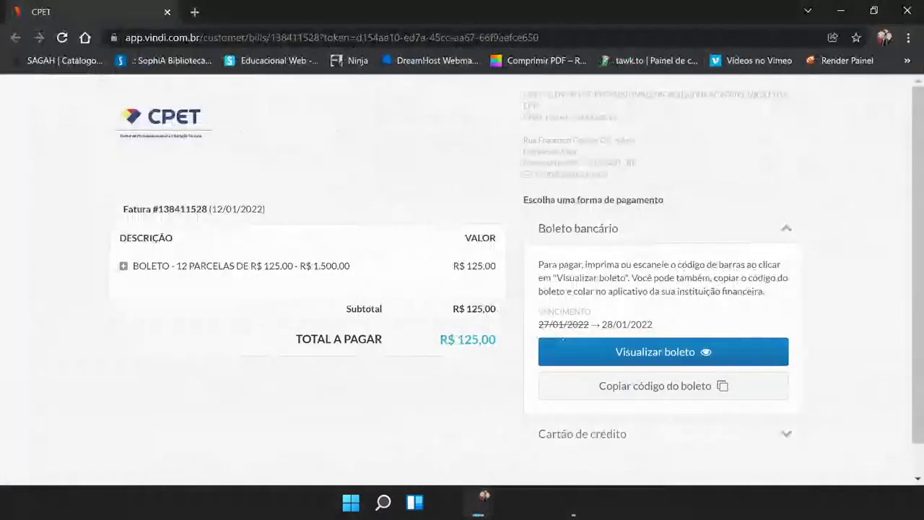
left_click_drag(539, 324, 589, 324)
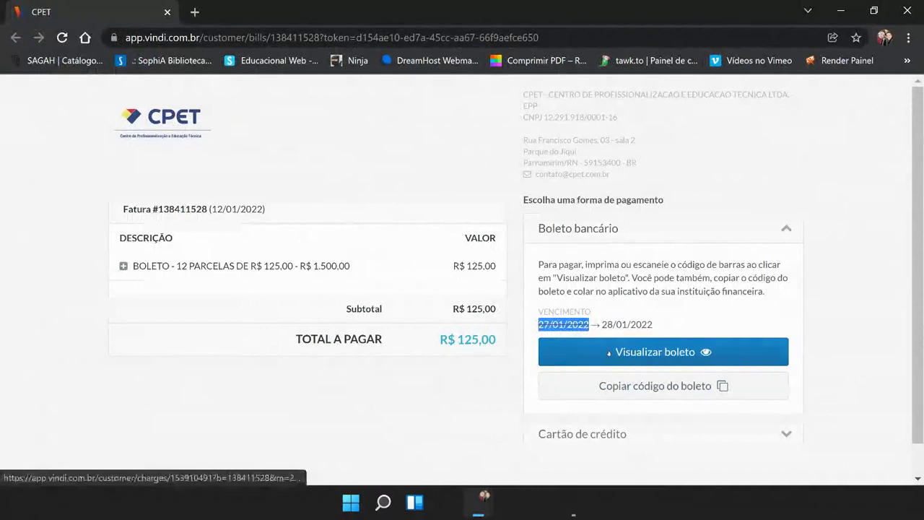
left_click(615, 389)
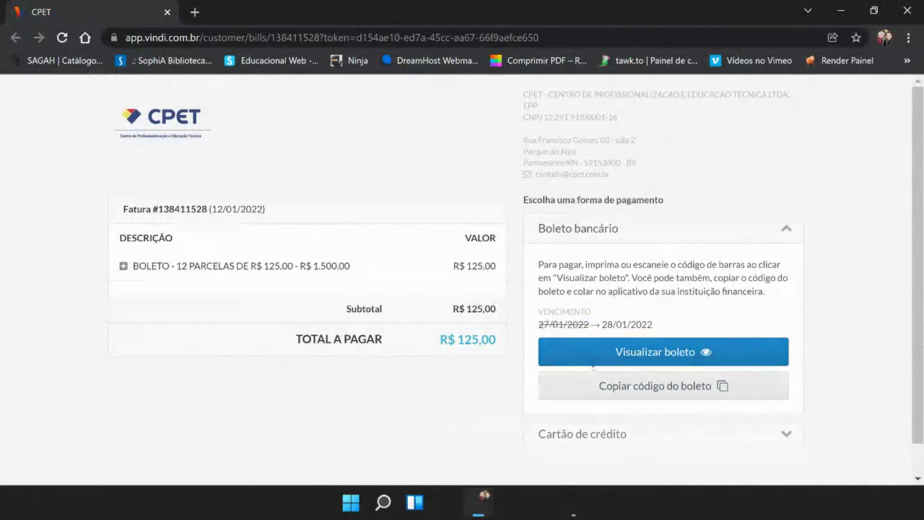
left_click(570, 354)
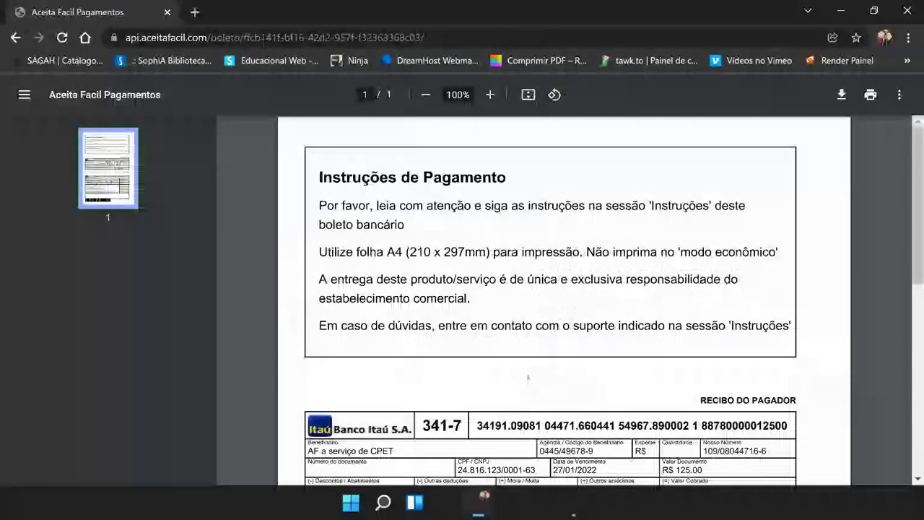
scroll(528, 378, "down", 3)
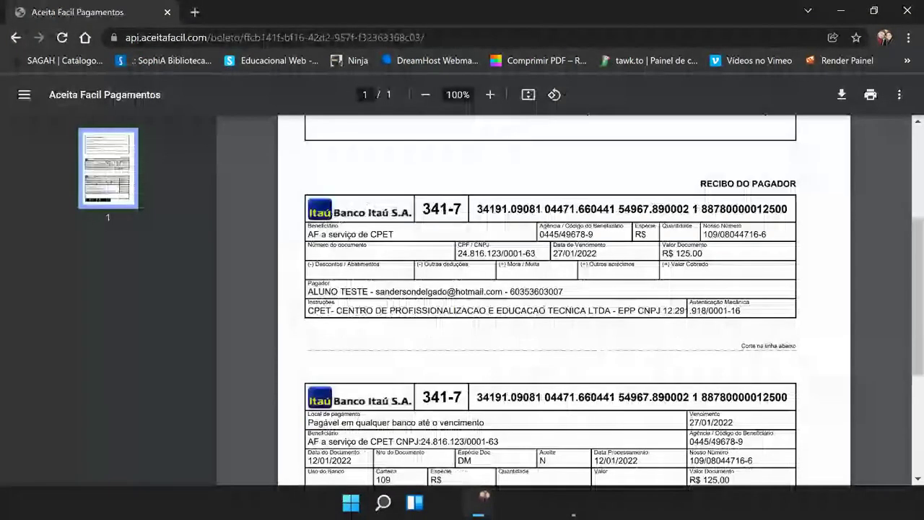
scroll(652, 332, "down", 1)
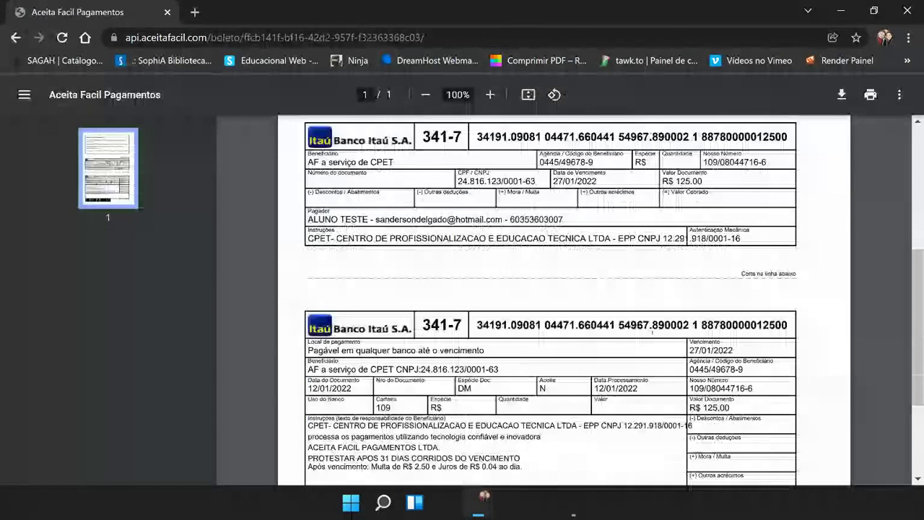
left_click_drag(689, 351, 733, 350)
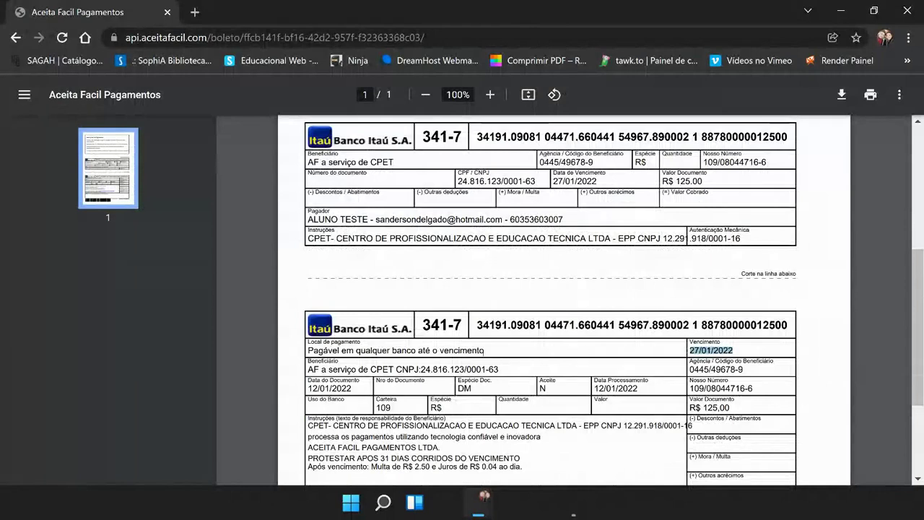
scroll(480, 328, "down", 1)
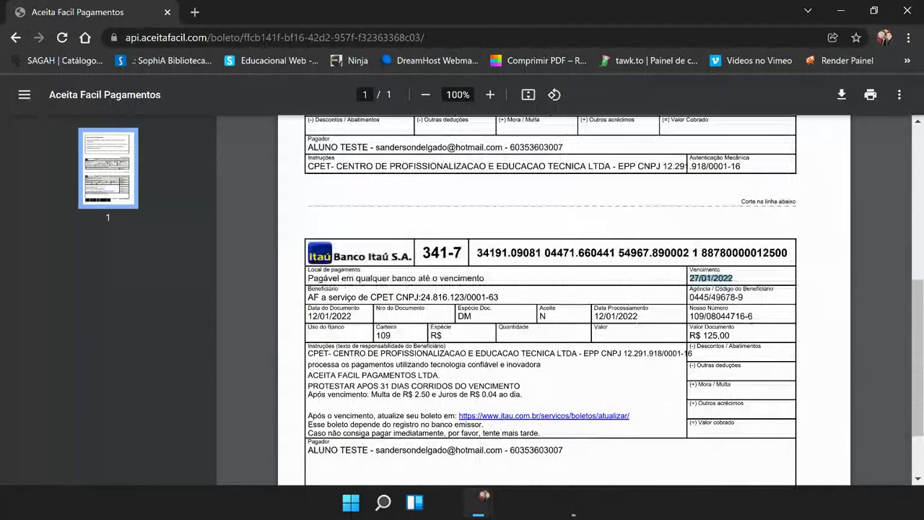
left_click_drag(476, 252, 788, 253)
key("ctrl+c")
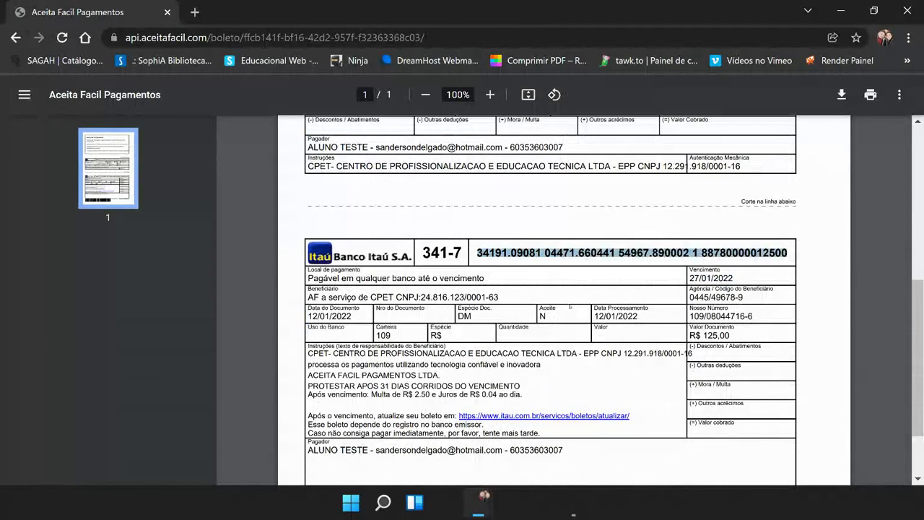
left_click_drag(307, 416, 480, 418)
Step: On Itaú's expired-boleto update page, paste the slip's barcode line into Dados do boleto
left_click(480, 417)
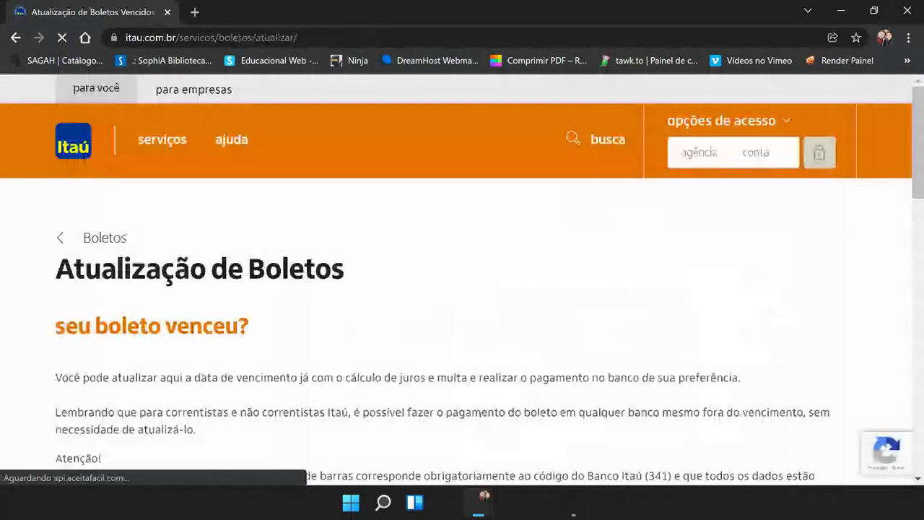
scroll(462, 325, "down", 1)
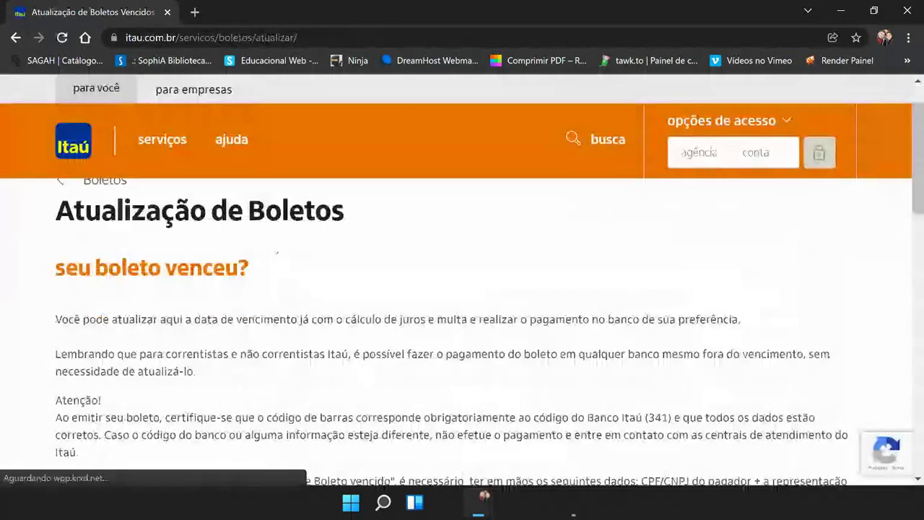
scroll(234, 301, "down", 3)
scroll(234, 301, "up", 3)
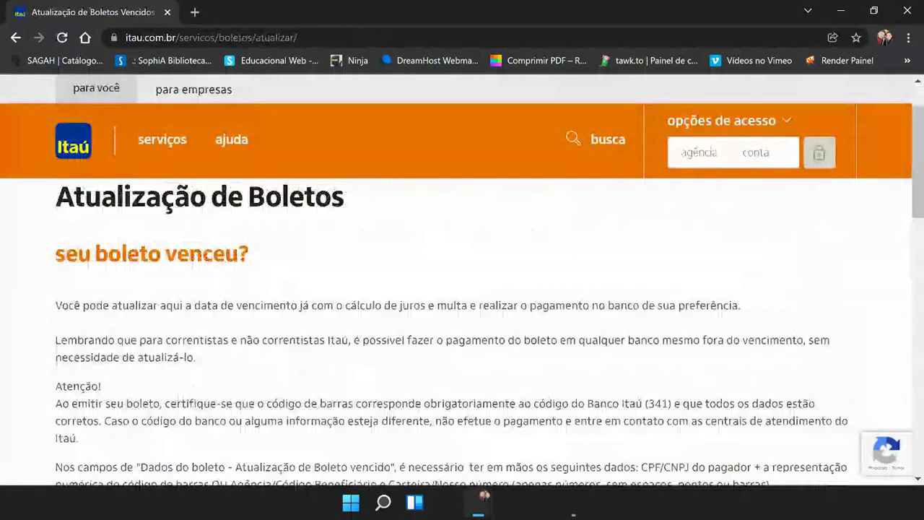
scroll(462, 325, "down", 3)
scroll(187, 310, "down", 2)
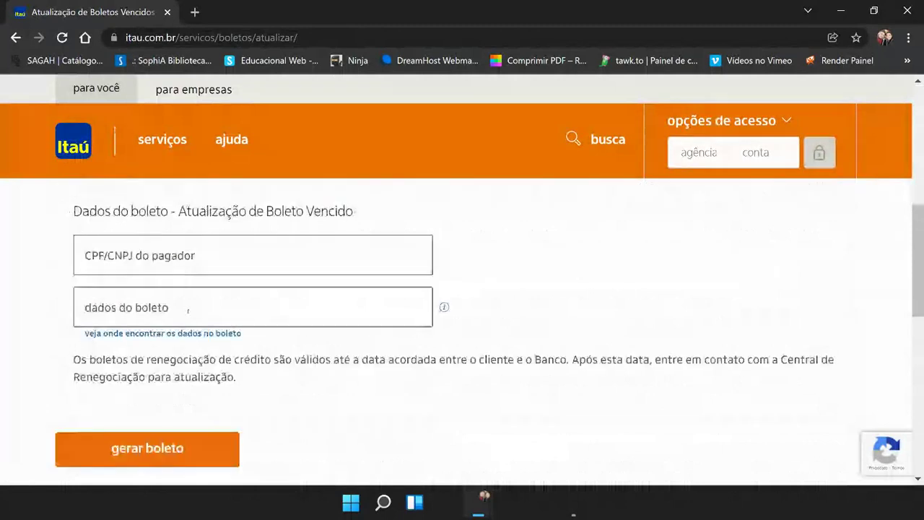
left_click(188, 309)
key("ctrl+v")
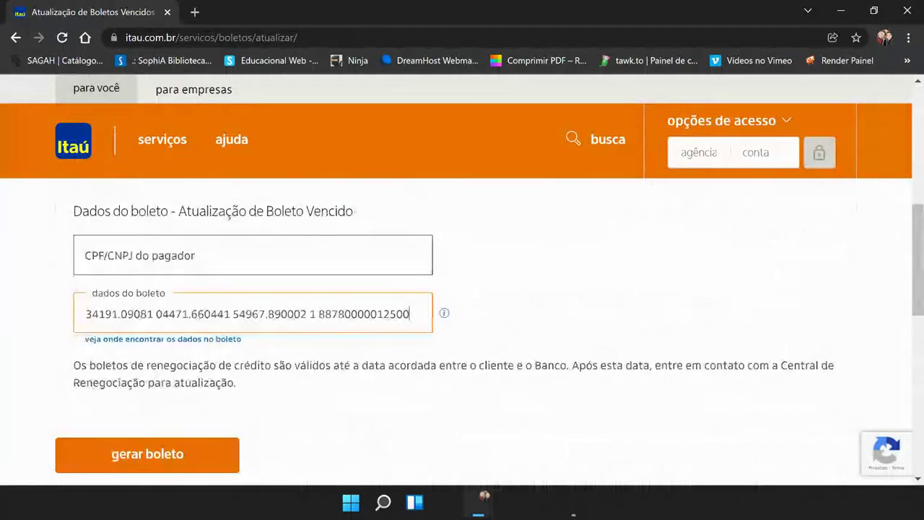
Step: Enter the payer's CPF number and generate the updated boleto
left_click(144, 255)
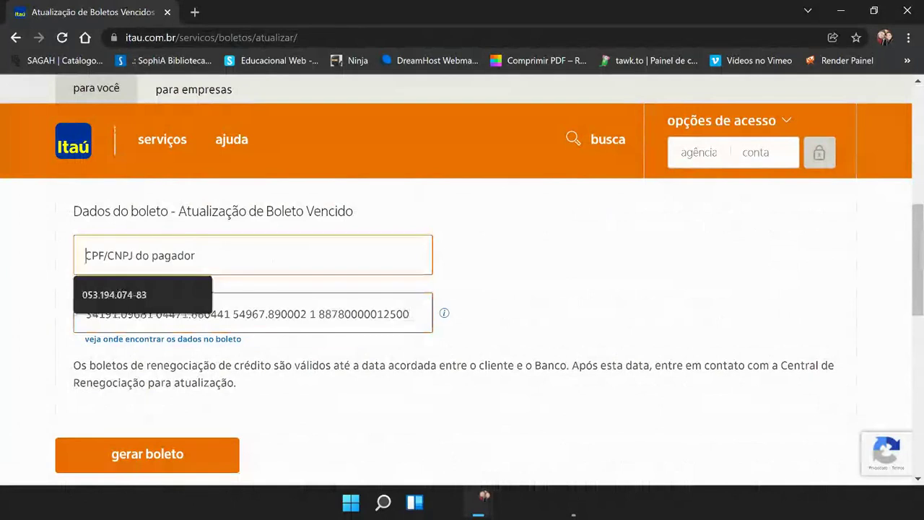
left_click(518, 275)
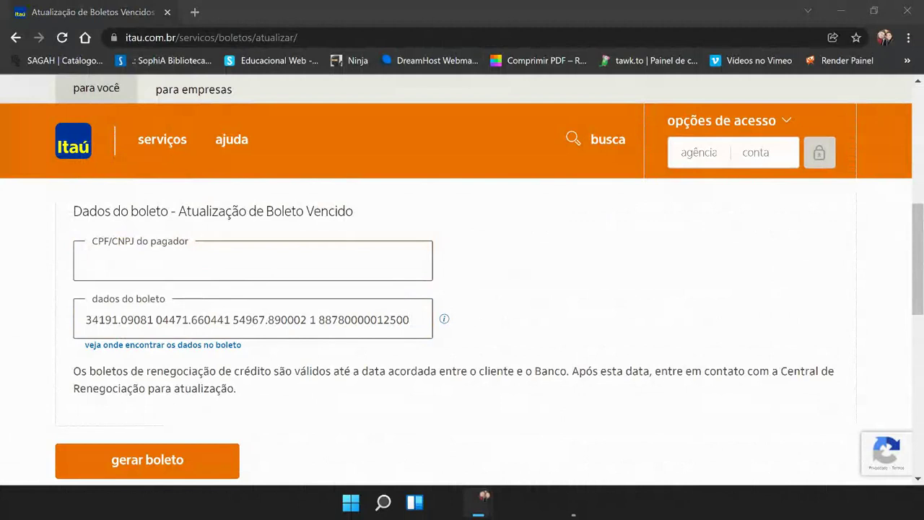
left_click(115, 261)
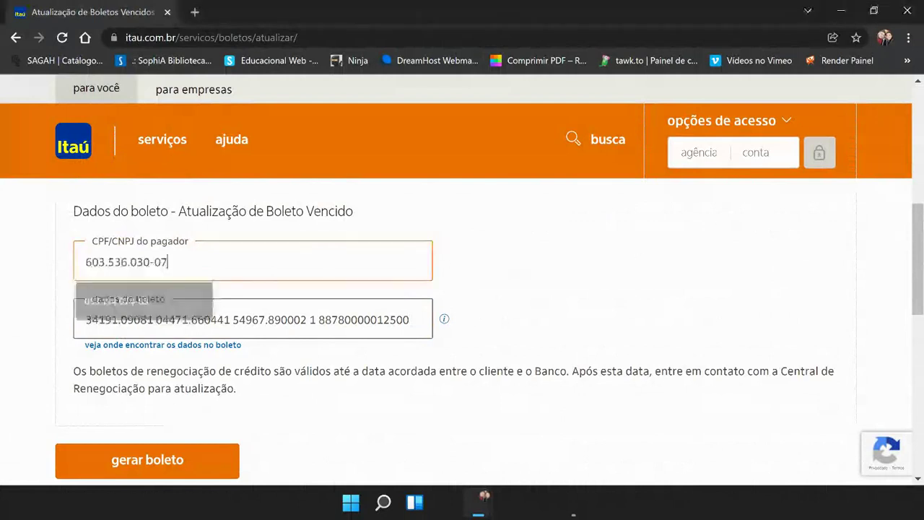
left_click(150, 467)
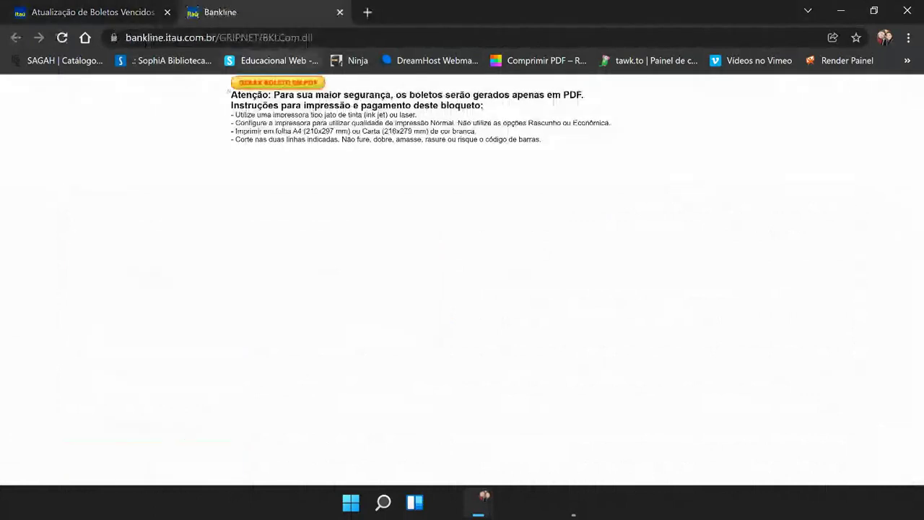
Step: Download and review the updated boleto PDF (due 28/01/2022, R$ 127,50), then close it and Bankline
left_click(296, 83)
left_click(68, 465)
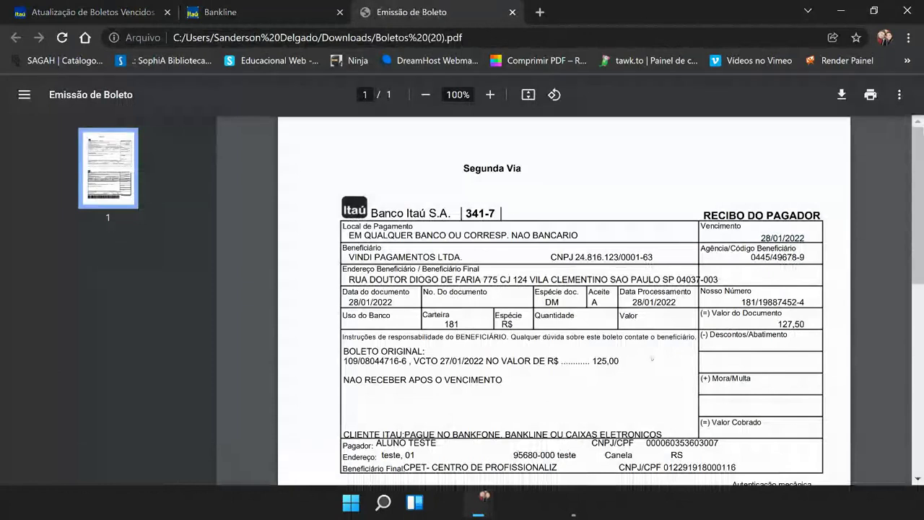
scroll(563, 300, "down", 2)
scroll(650, 357, "up", 2)
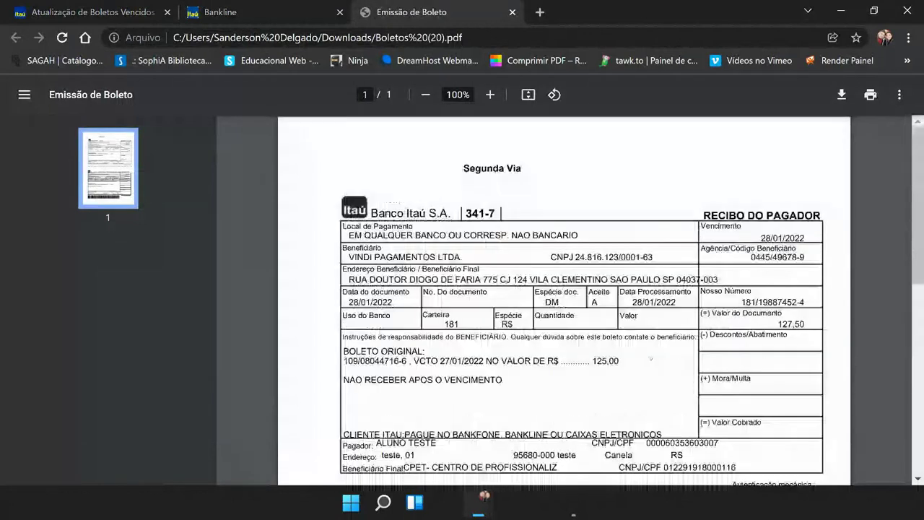
key("ctrl+w")
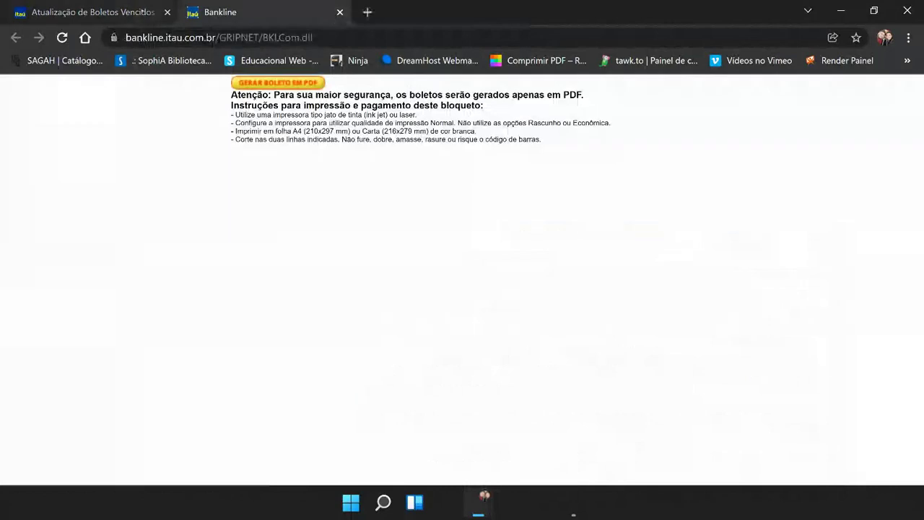
left_click(339, 12)
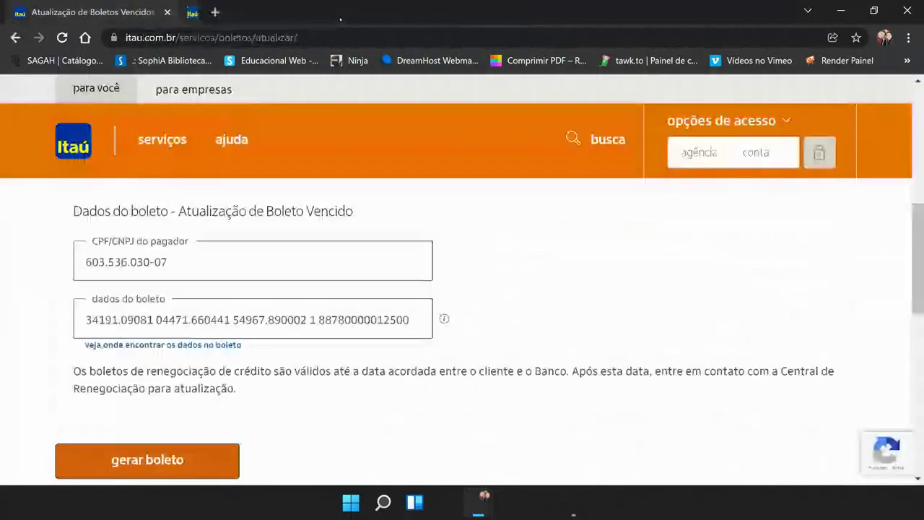
Step: Close the Itaú window, recheck the overdue 27/01/2022 installment, and return to the portal Home
left_click(907, 10)
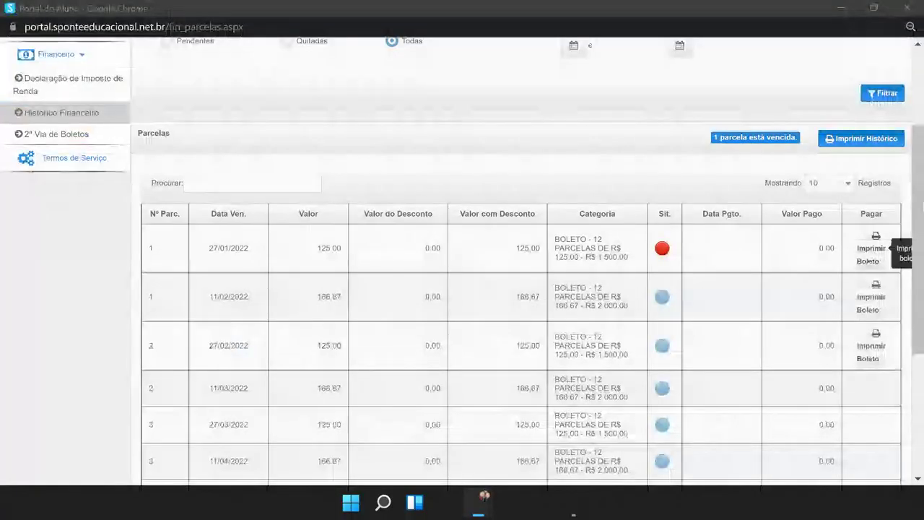
scroll(442, 292, "up", 2)
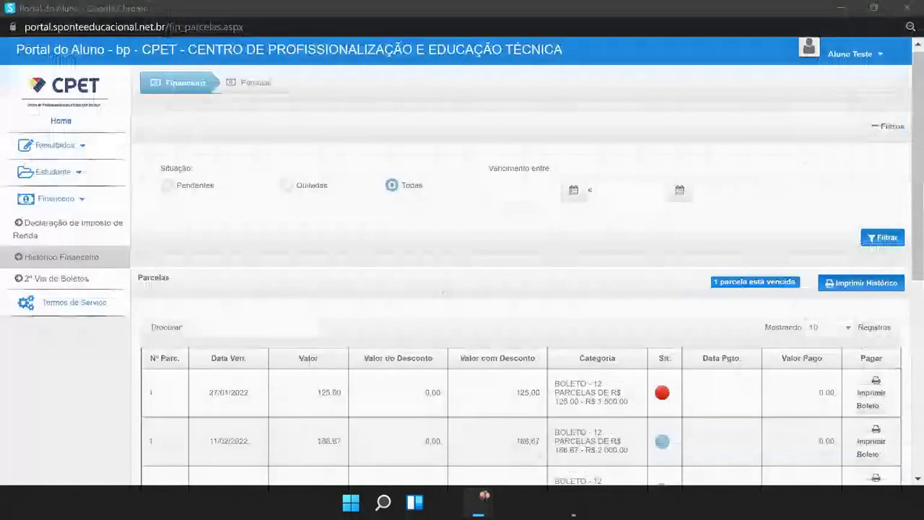
scroll(442, 292, "down", 1)
mouse_move(662, 319)
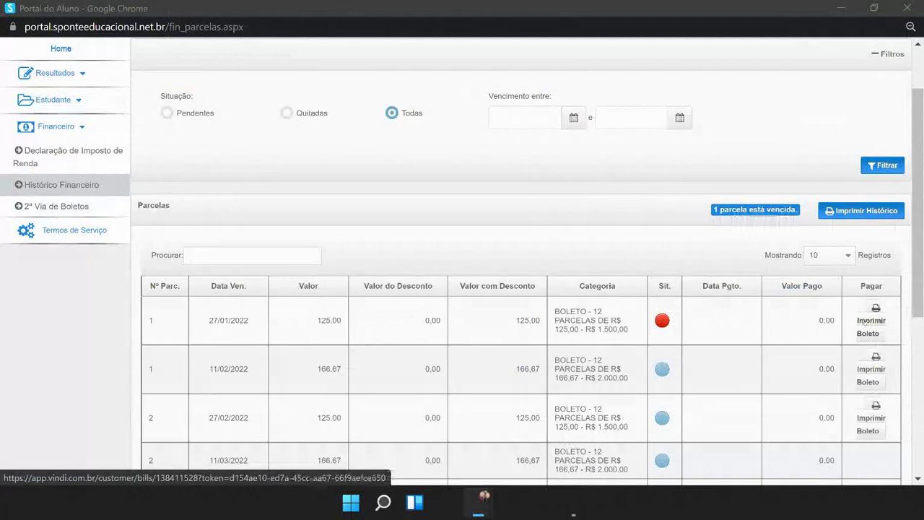
left_click(65, 185)
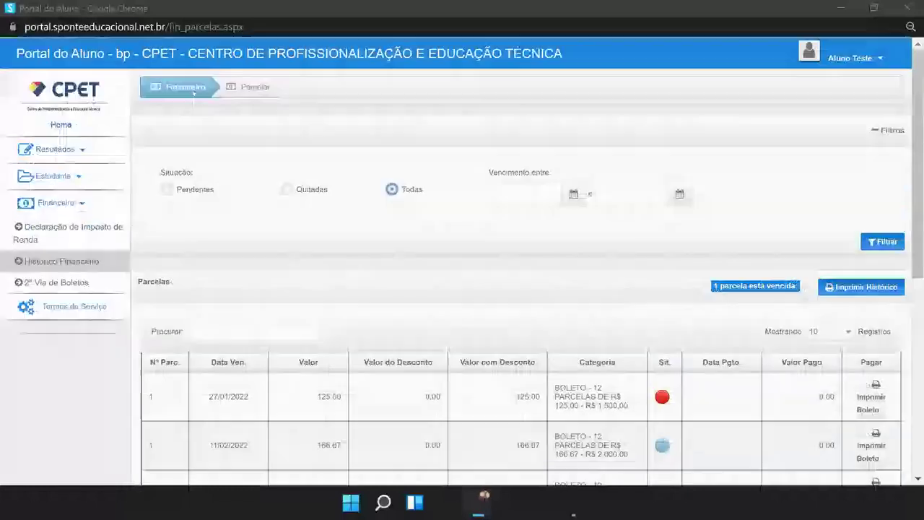
left_click(72, 98)
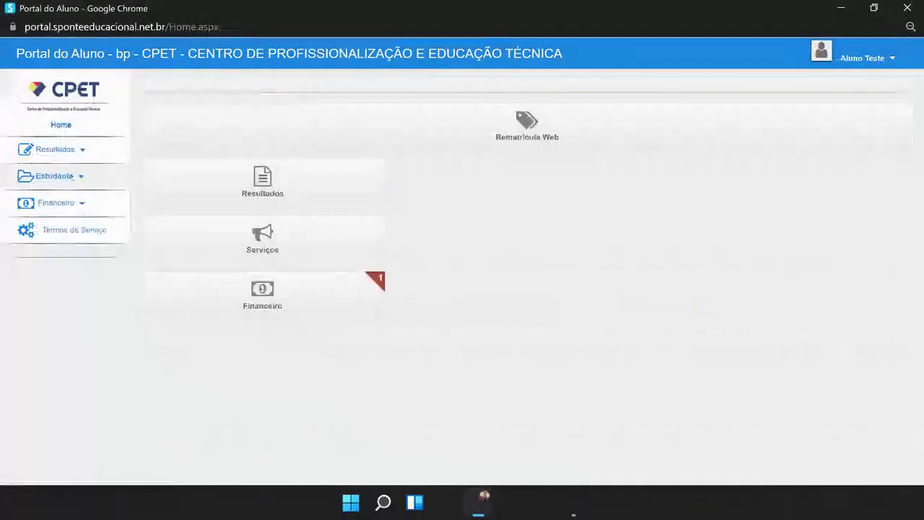
Step: Open Documentos Institucionais from the Estudante sidebar menu
left_click(54, 177)
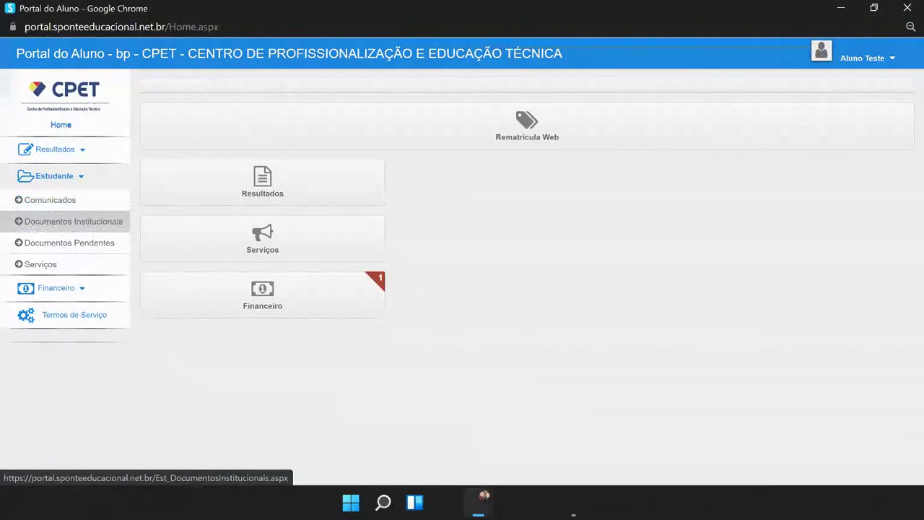
left_click(81, 225)
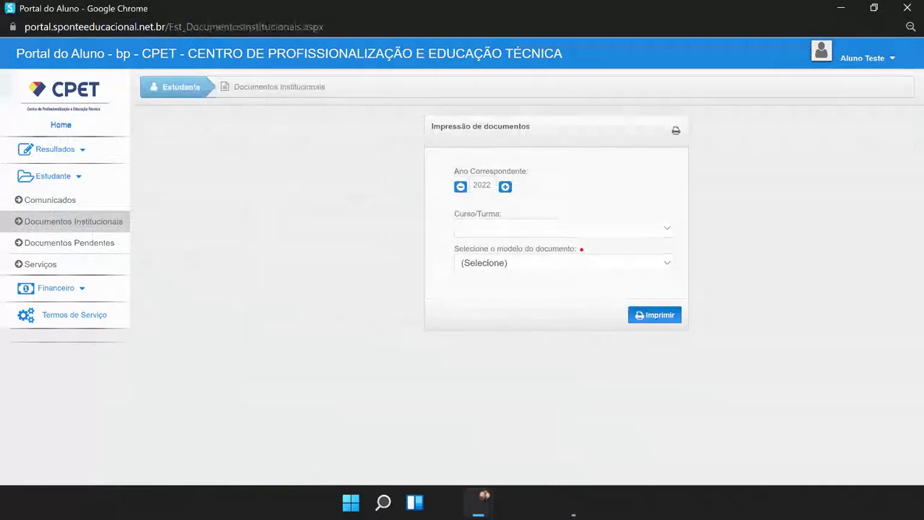
Step: Try opening the Curso/Turma choices and switch the document year back to 2021
left_click_drag(454, 172, 520, 172)
left_click(484, 176)
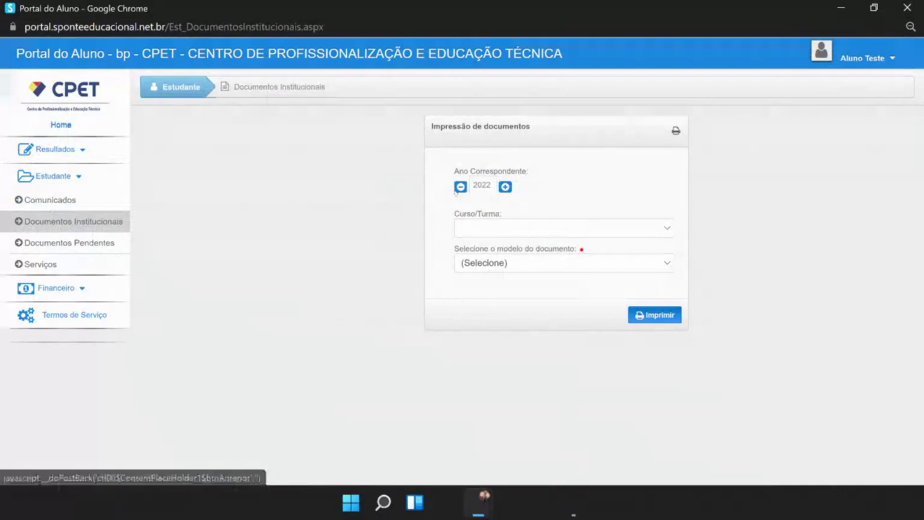
left_click(664, 231)
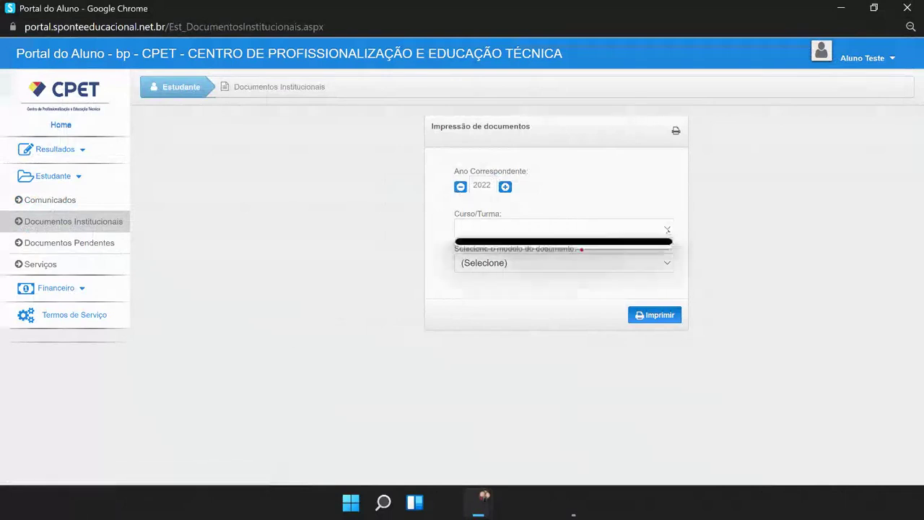
left_click(650, 233)
left_click(668, 227)
left_click(670, 228)
left_click(461, 186)
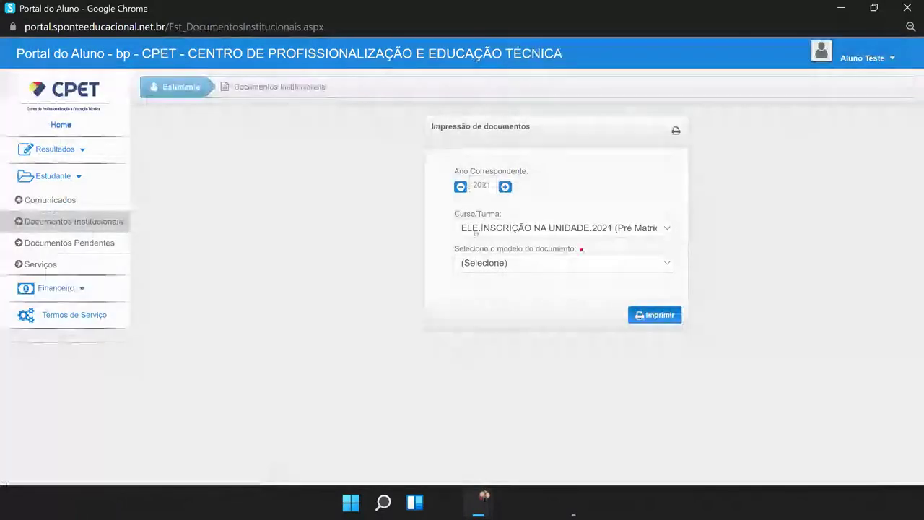
Step: Keep the ELE class, browse the document models without choosing, and close Portal do Aluno
left_click(475, 229)
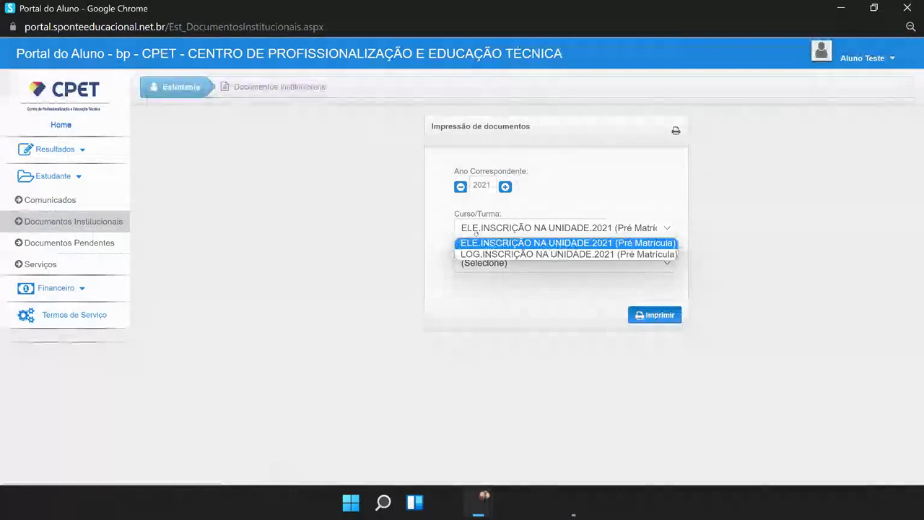
left_click(477, 244)
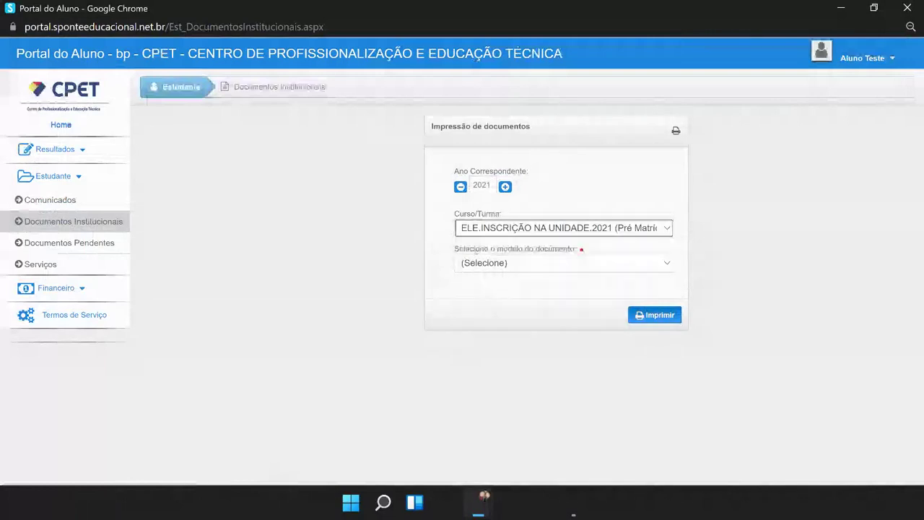
left_click(477, 266)
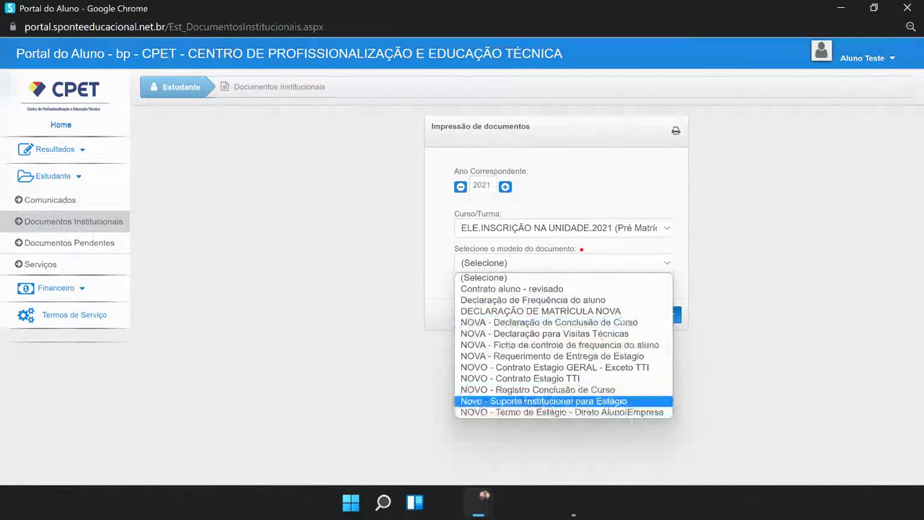
left_click(441, 197)
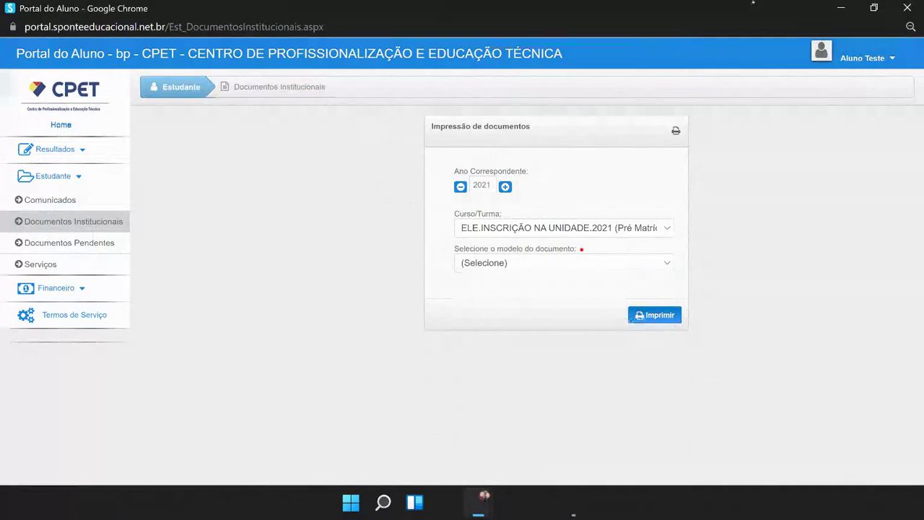
left_click(907, 8)
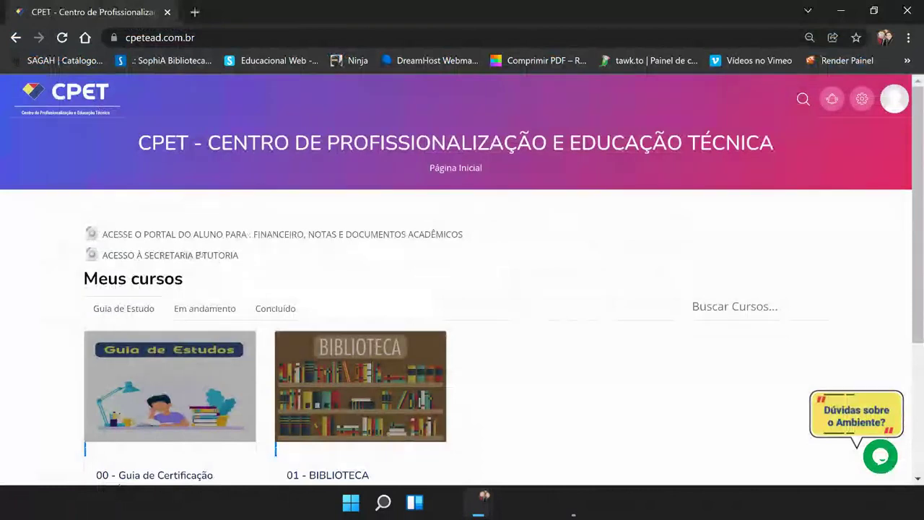
Step: Open 'Acesso à Secretaria e Tutoria', log out via Sair, and select the saved username
left_click(197, 255)
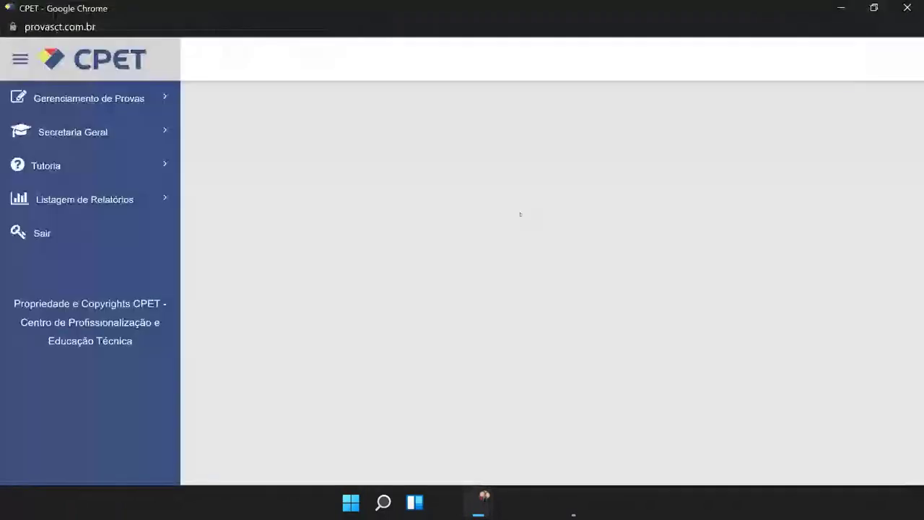
left_click(130, 231)
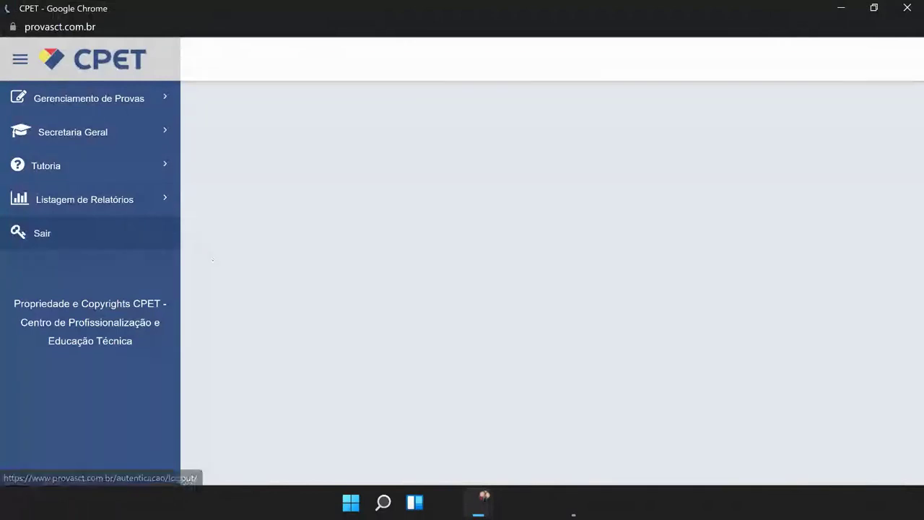
double_click(426, 228)
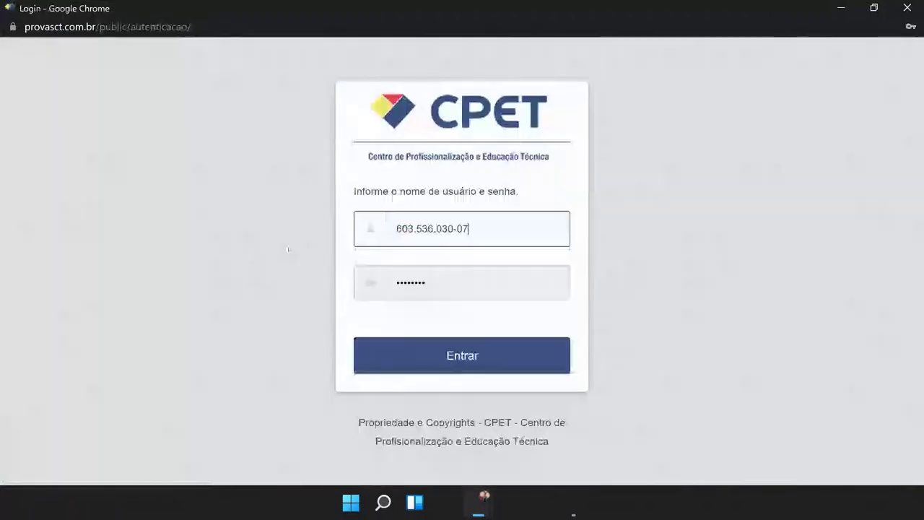
Step: Paste the student's username and password, then remove the dots and dash from the username
left_click(433, 282)
double_click(433, 282)
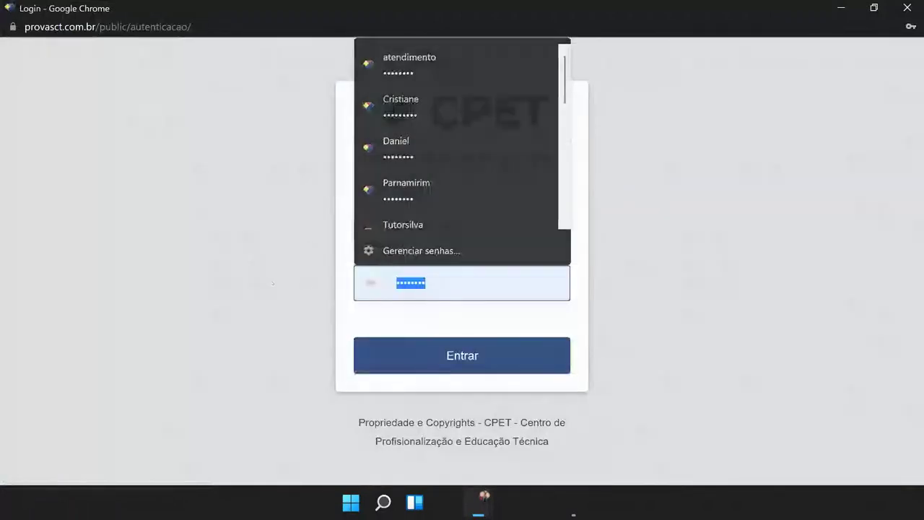
key("ctrl+v")
left_click(415, 228)
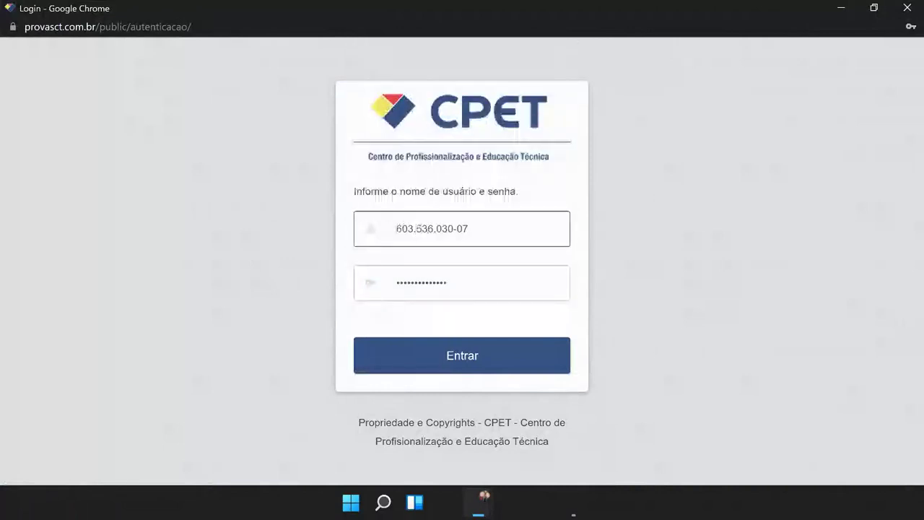
key("Delete")
left_click(436, 229)
key("Delete")
left_click(451, 228)
key("Delete")
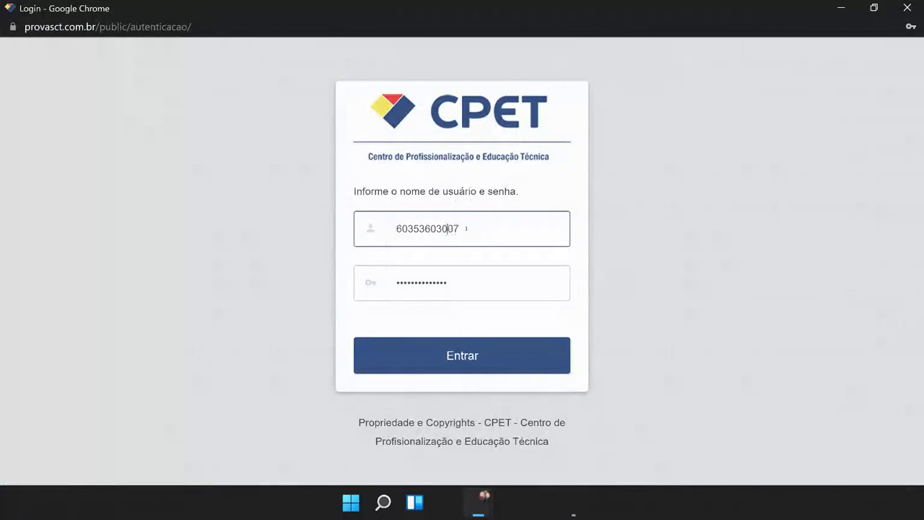
Step: Re-enter the password, sign in, save the login in the browser, and expand Secretaria Geral
key("ctrl+a")
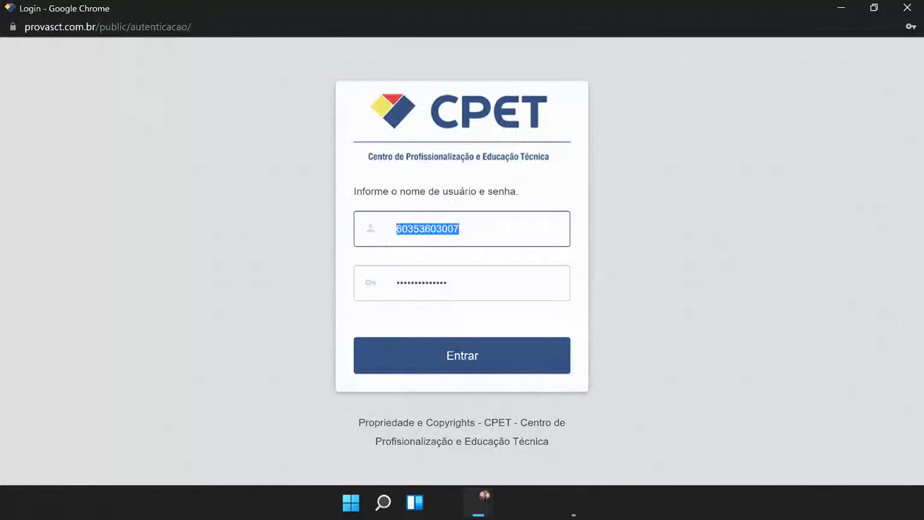
key("Tab")
key("ctrl+v")
left_click(383, 359)
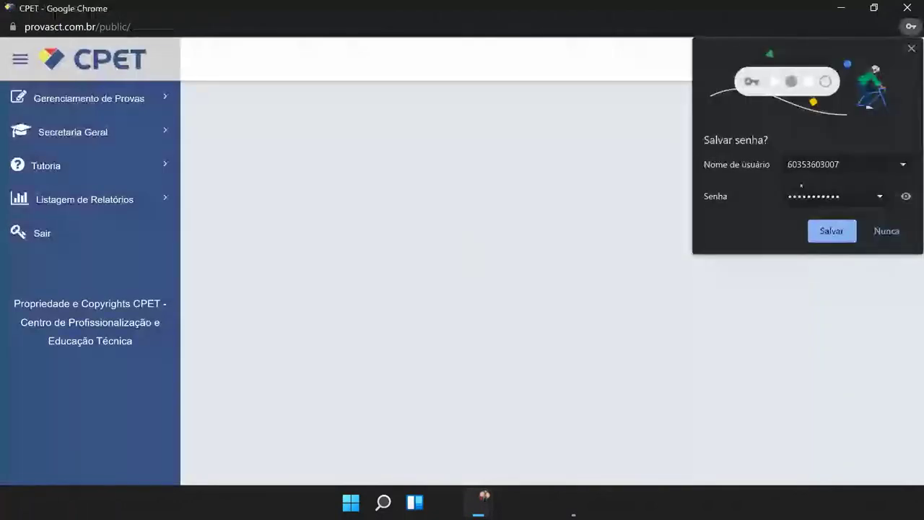
left_click(832, 230)
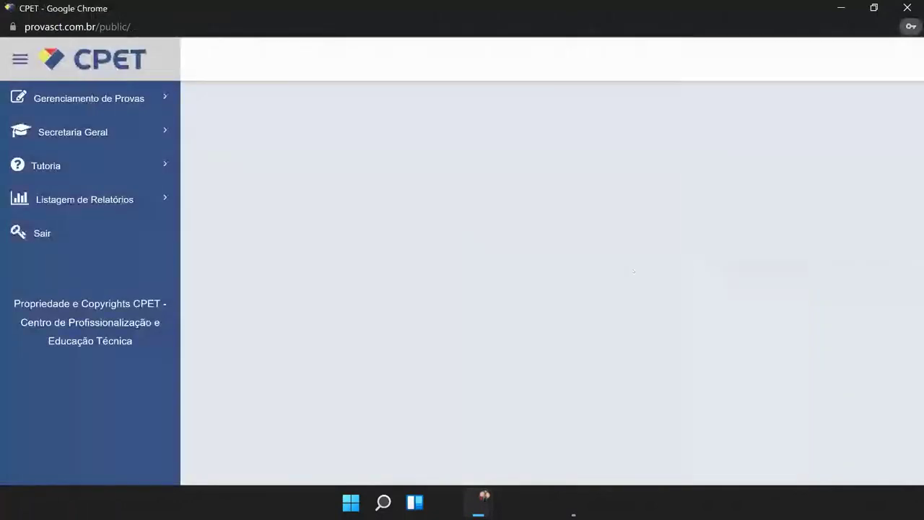
left_click(140, 130)
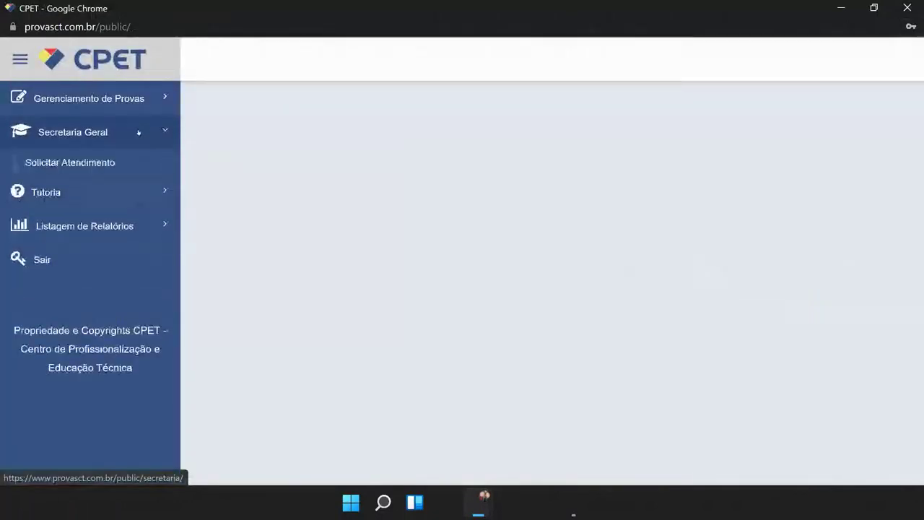
Step: Open Solicitar Atendimento and set Tipo de Solicitação to FINANCEIRO
left_click(111, 163)
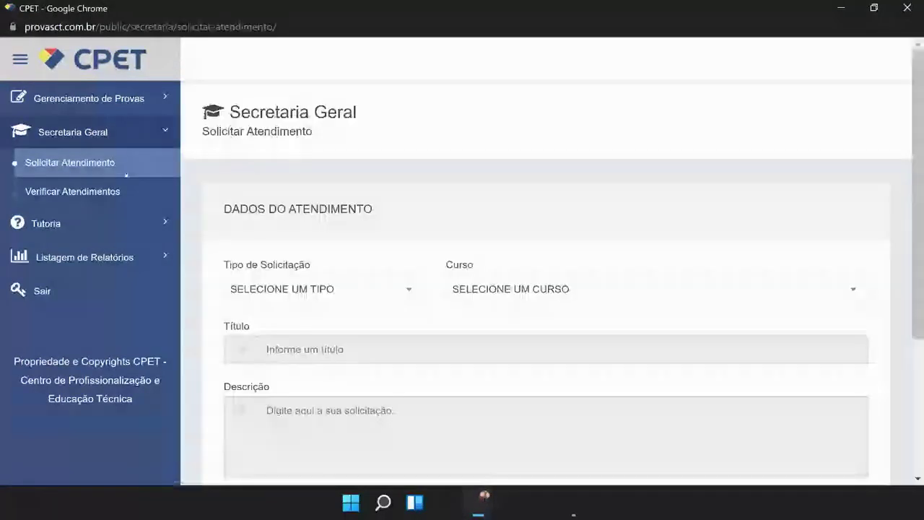
left_click(245, 218)
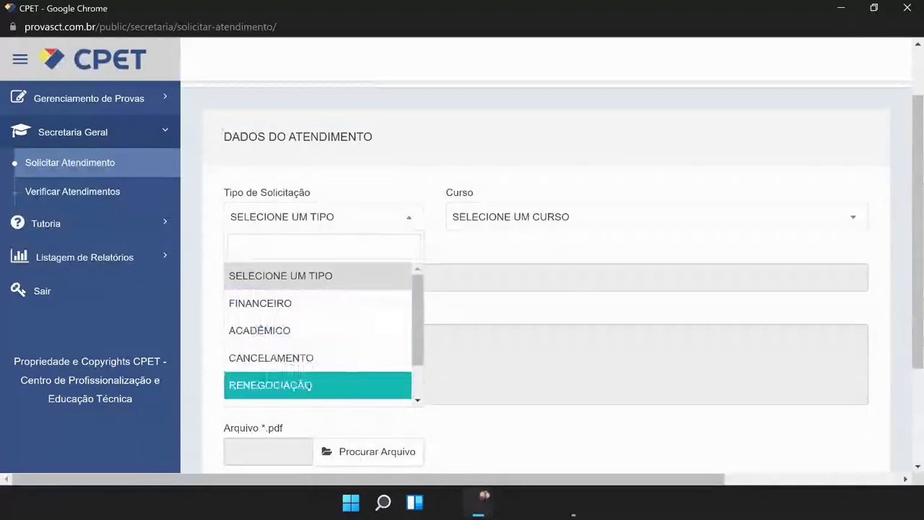
scroll(318, 386, "down", 2)
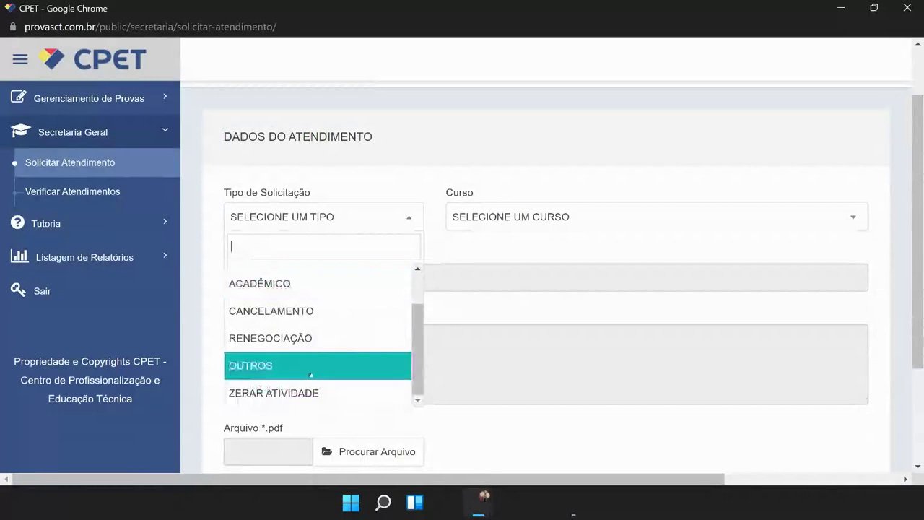
scroll(317, 339, "up", 2)
left_click(462, 237)
left_click(324, 217)
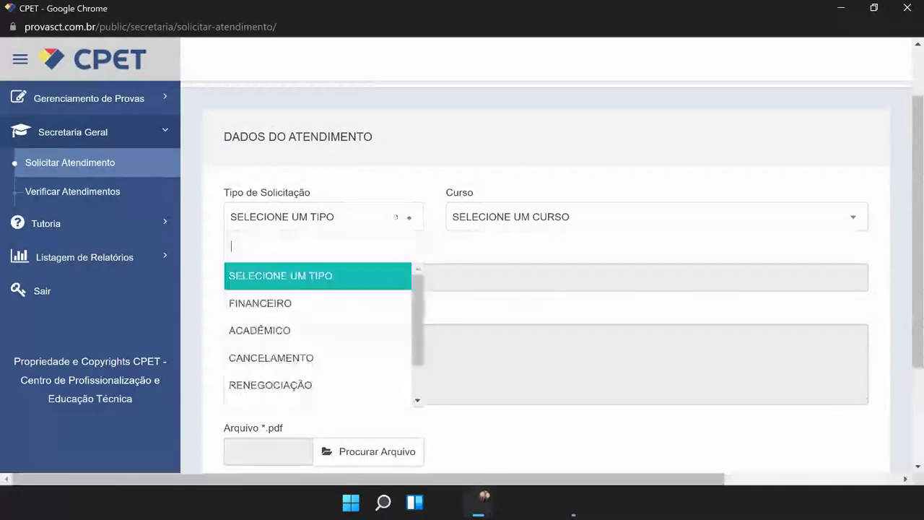
left_click(306, 303)
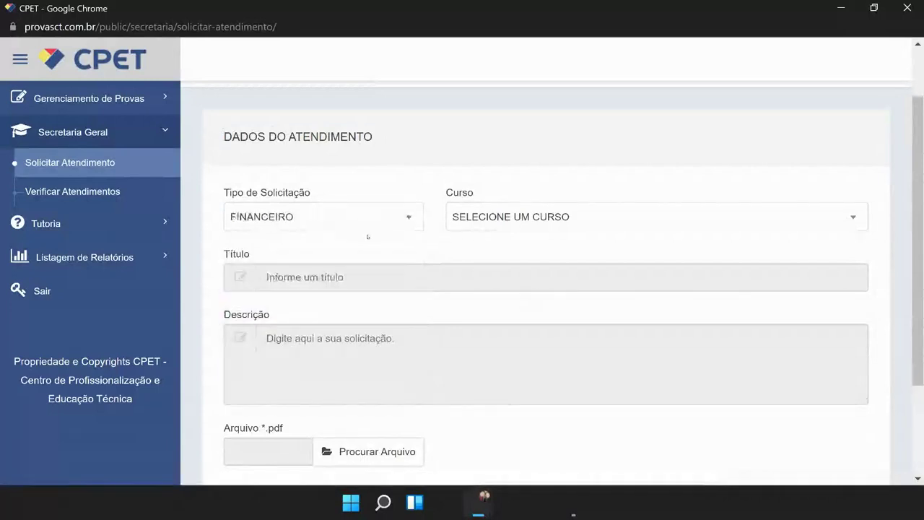
Step: Set Curso to TÉCNICO EM LOGÍSTICA - 2020, then click into the Título and Descrição fields
left_click(488, 220)
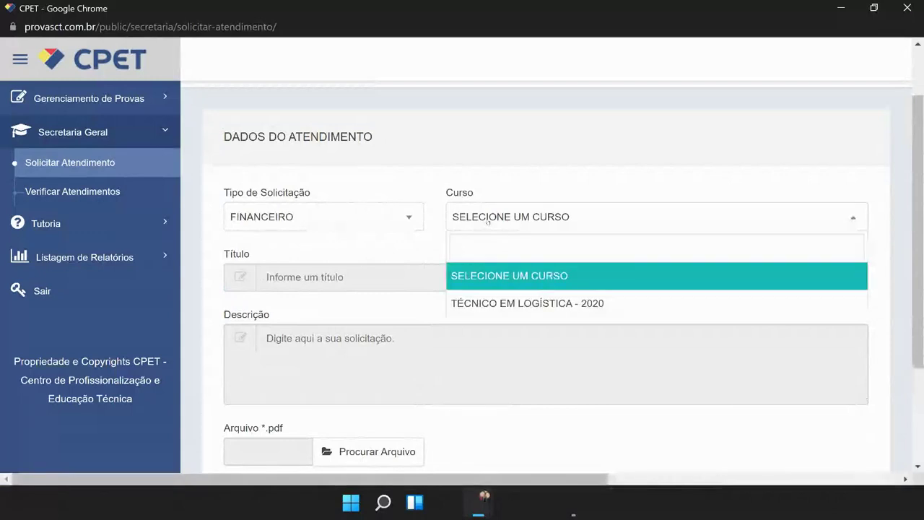
left_click(495, 302)
left_click(369, 283)
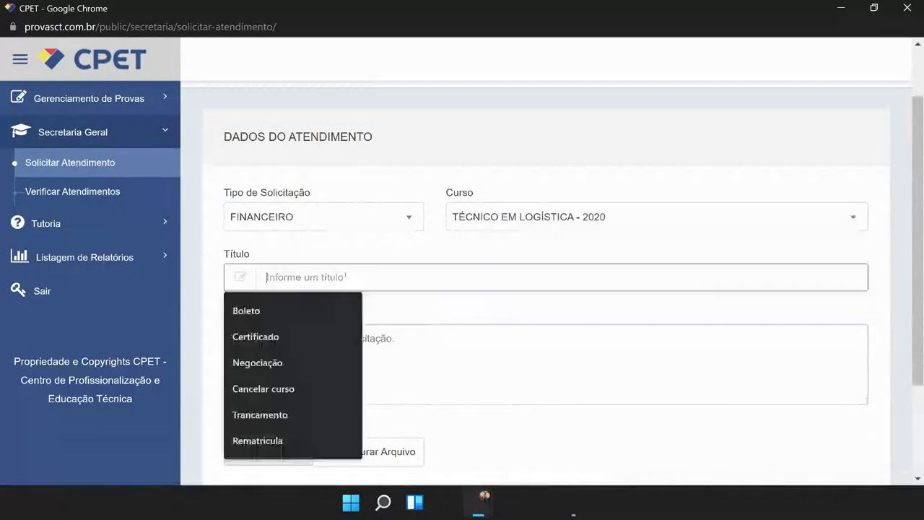
left_click(379, 352)
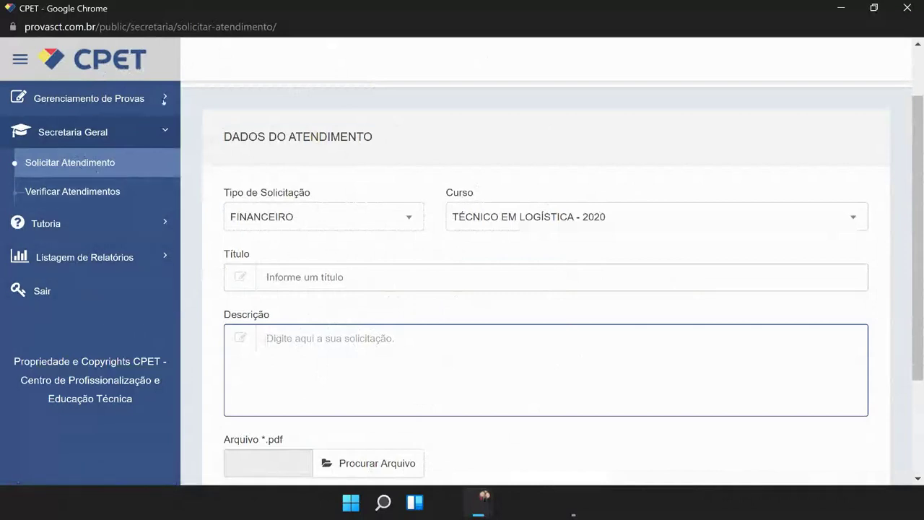
Step: Collapse Secretaria Geral, expand Tutoria in the sidebar and open Solicitar Tutoria
left_click(123, 130)
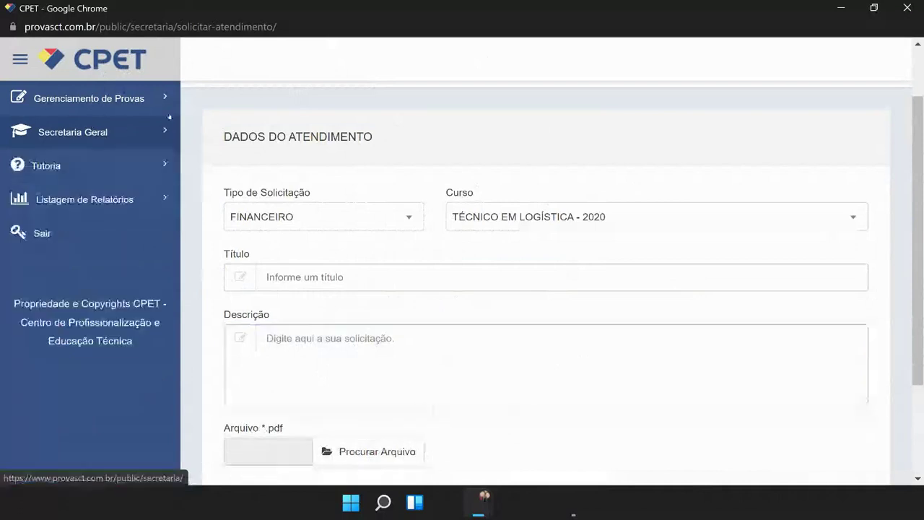
left_click(118, 172)
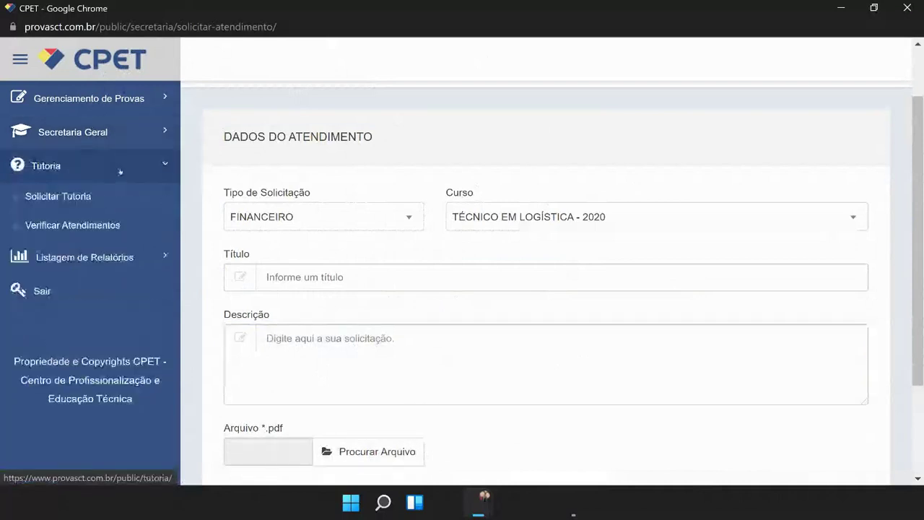
left_click(63, 197)
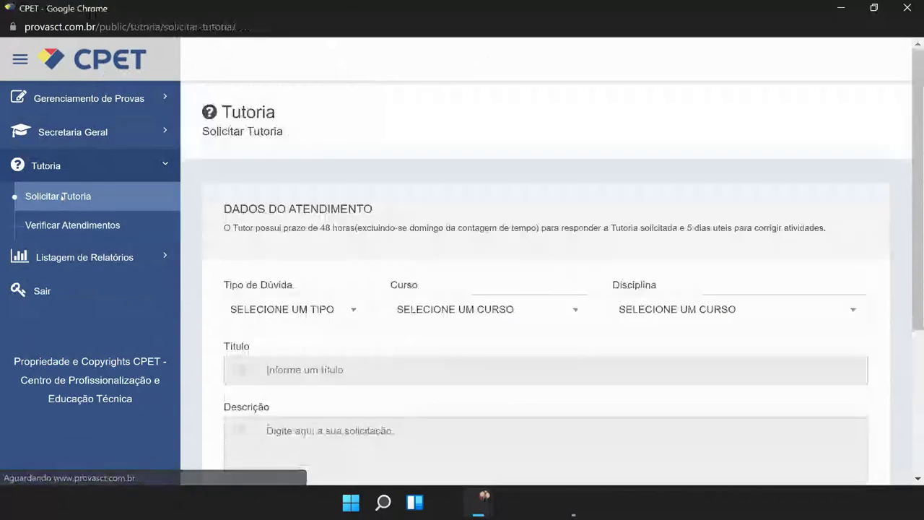
Step: Set the tutoring question type to CONTEÚDO
scroll(288, 288, "down", 1)
left_click(289, 237)
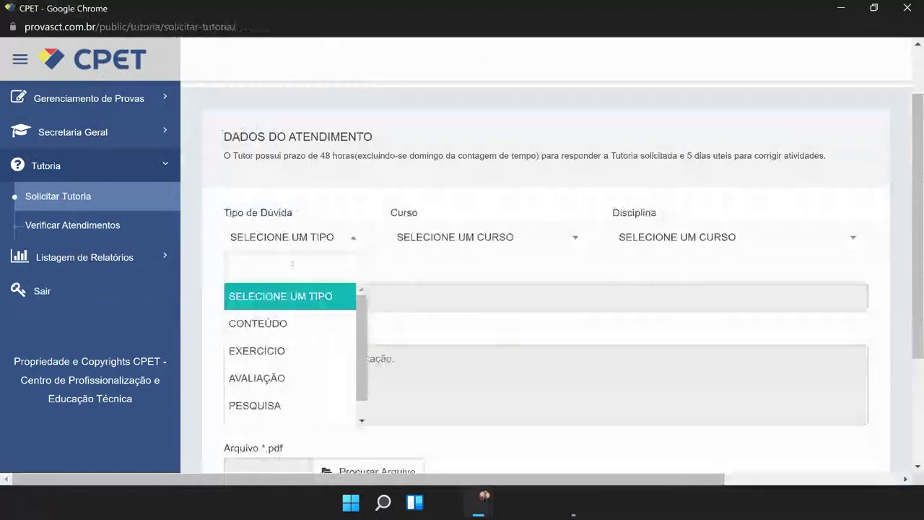
left_click(291, 324)
left_click(305, 239)
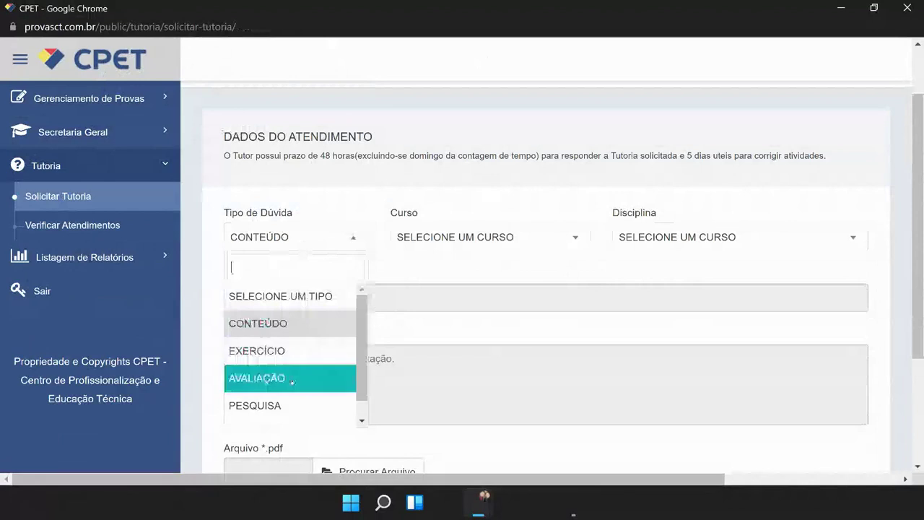
scroll(292, 380, "down", 1)
left_click(457, 214)
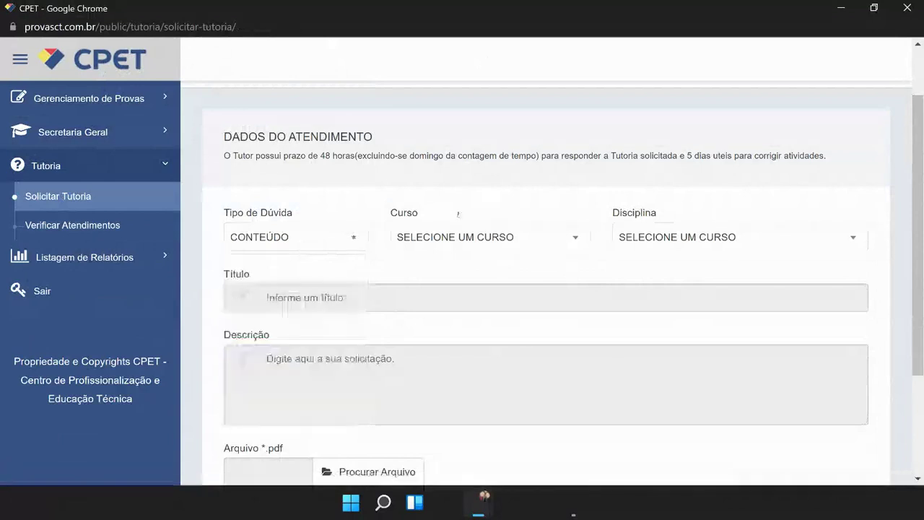
Step: Choose TÉCNICO EM LOGÍSTICA - 2020 as the course and EMPREENDEDORISMO as the discipline
left_click(449, 237)
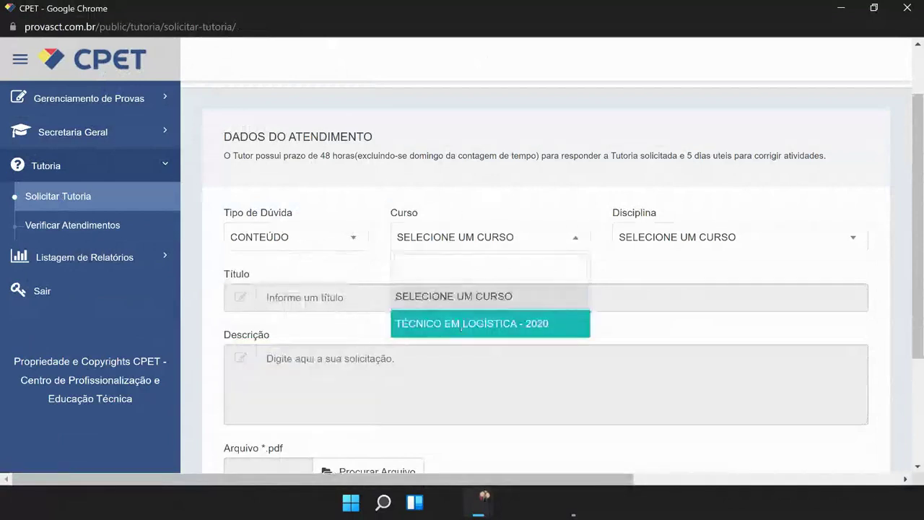
left_click(461, 327)
left_click(654, 238)
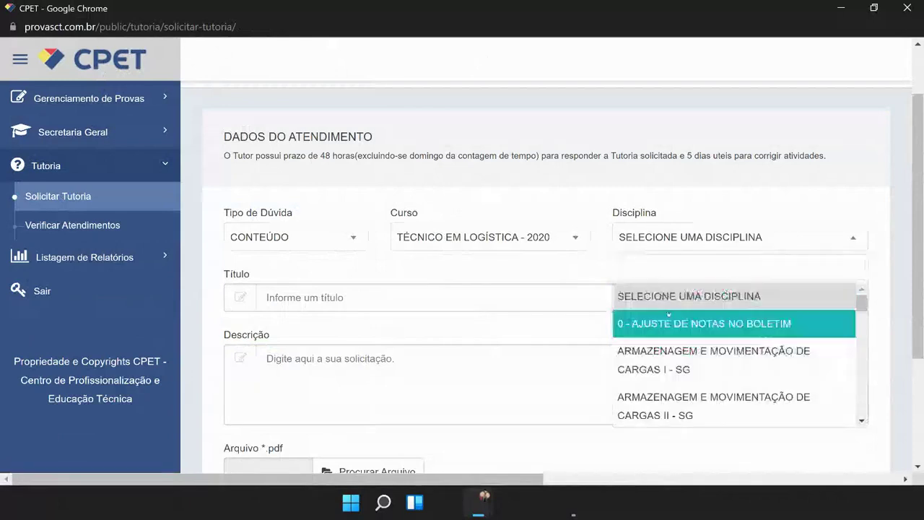
scroll(669, 313, "down", 1)
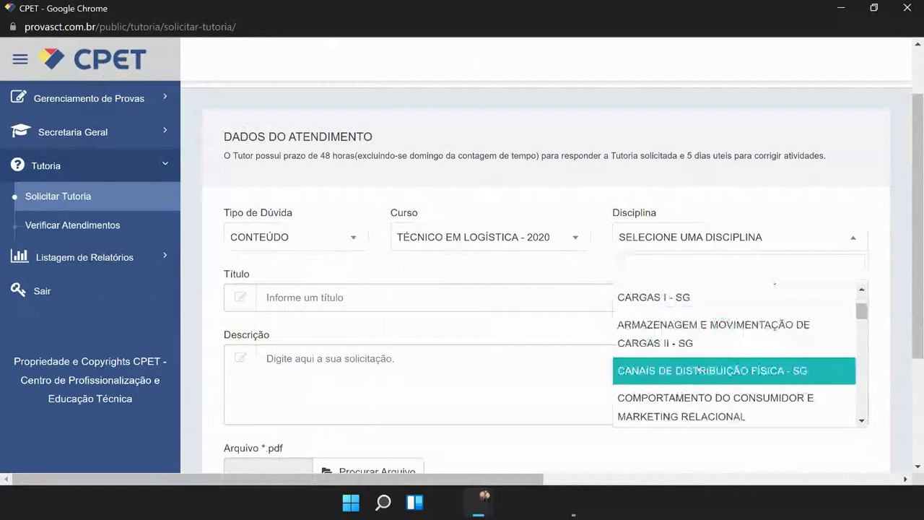
scroll(697, 370, "down", 1)
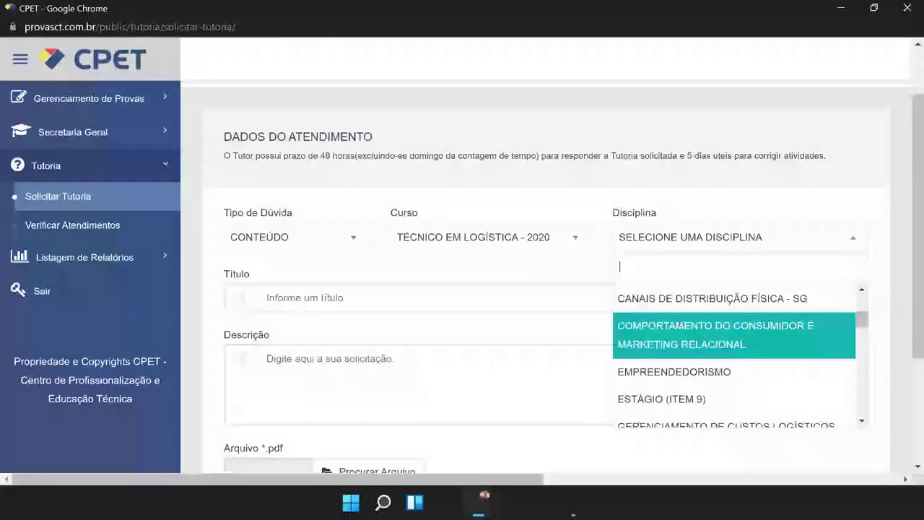
left_click(666, 371)
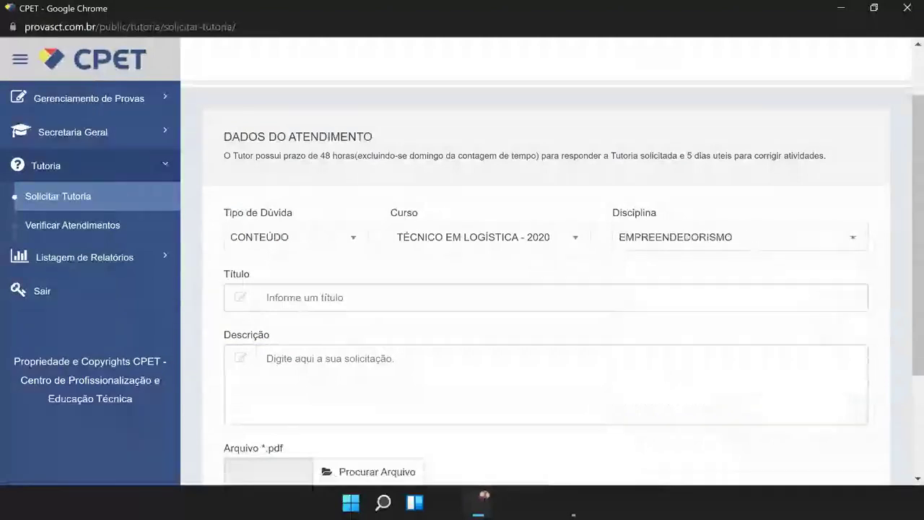
left_click(736, 237)
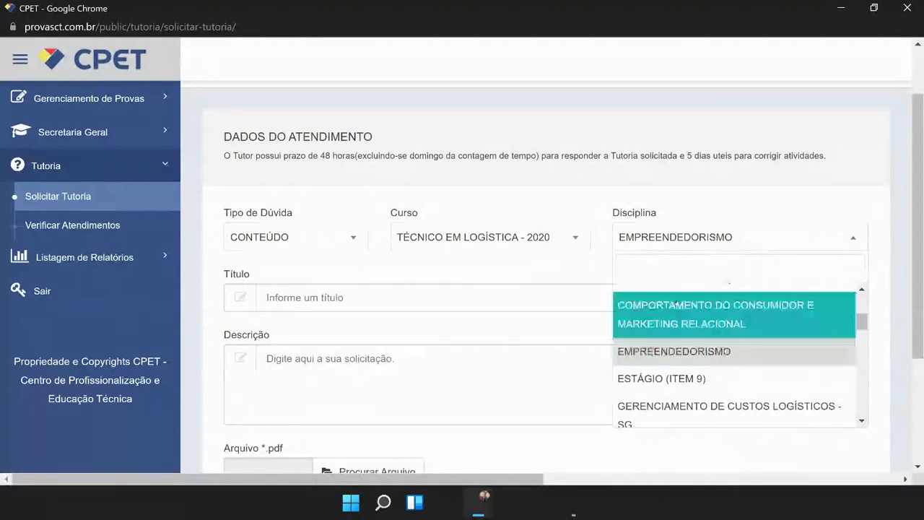
Step: Try ARMAZENAGEM E MOVIMENTAÇÃO DE CARGAS I - SG as the discipline, then click into the description
scroll(686, 364, "down", 4)
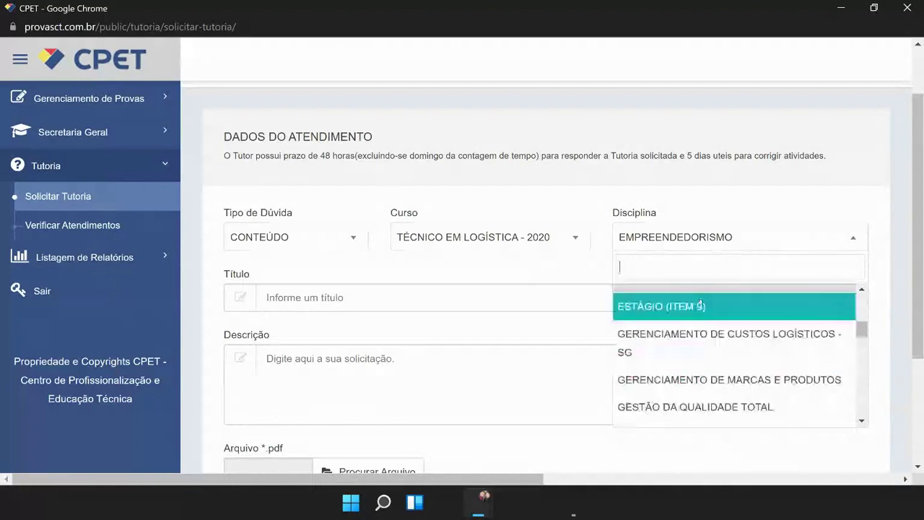
scroll(705, 328, "down", 1)
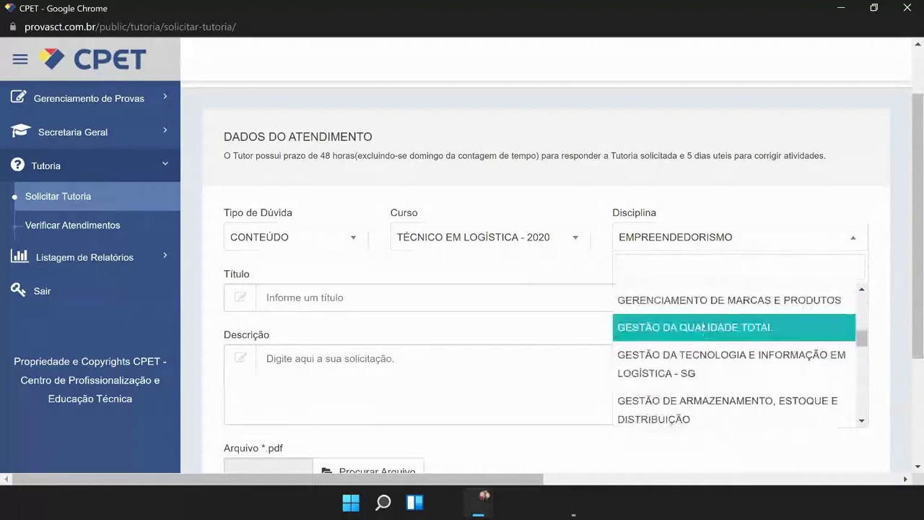
scroll(704, 329, "up", 10)
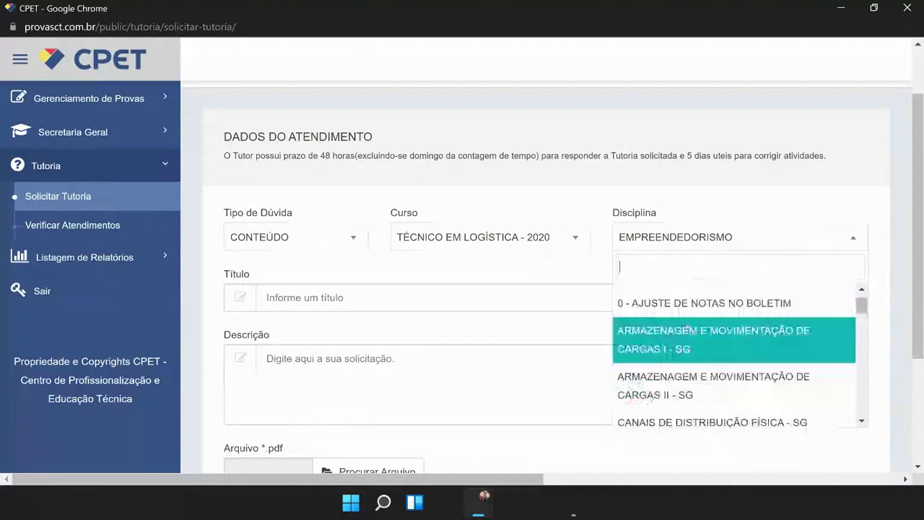
left_click(686, 330)
left_click(696, 245)
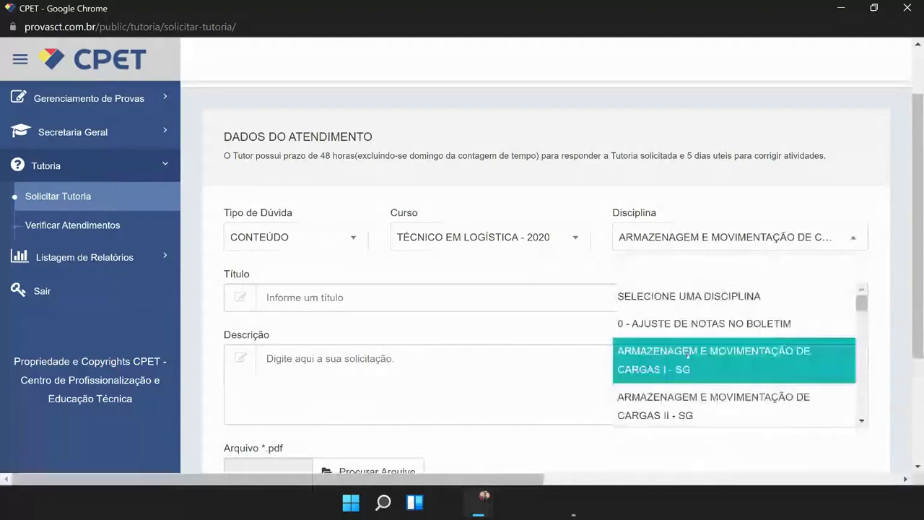
scroll(697, 386, "down", 3)
scroll(644, 308, "up", 4)
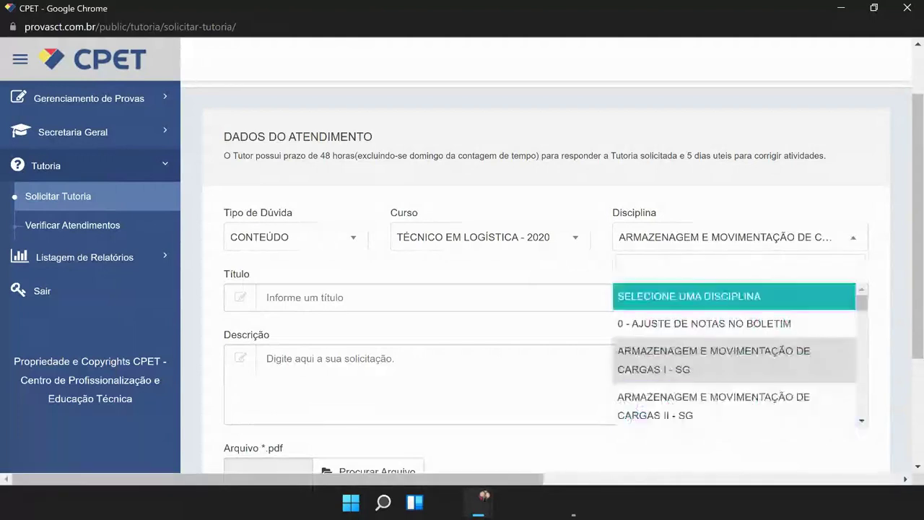
left_click(647, 355)
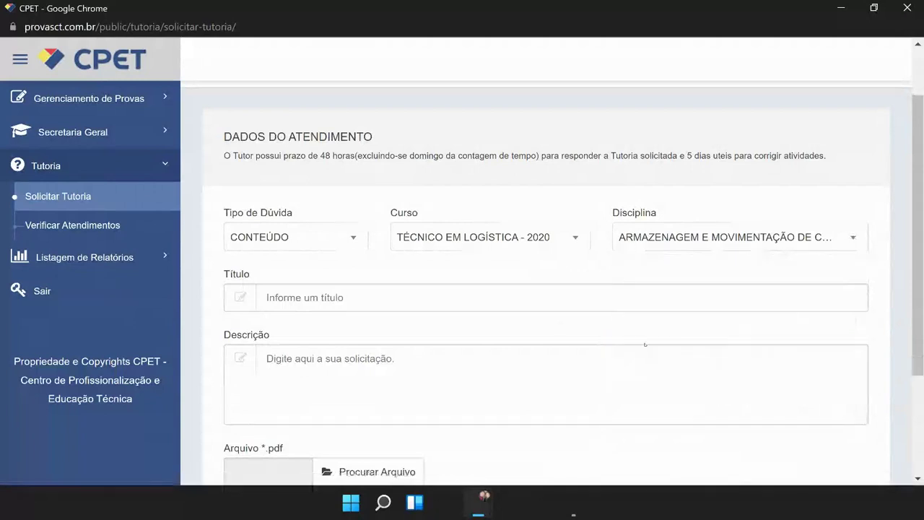
left_click(395, 352)
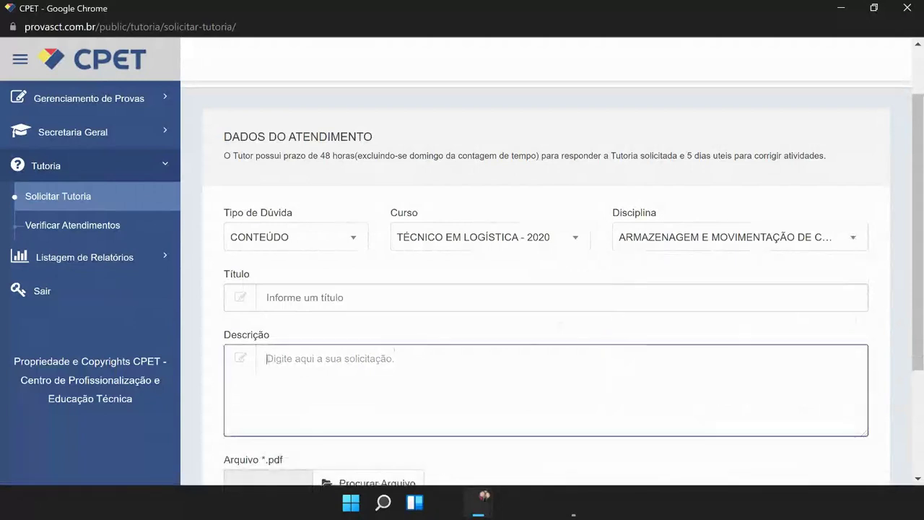
Step: Select CANAIS DE DISTRIBUIÇÃO FÍSICA - SG as the discipline using the keyboard
left_click(650, 235)
scroll(699, 343, "down", 2)
key("Down")
key("Return")
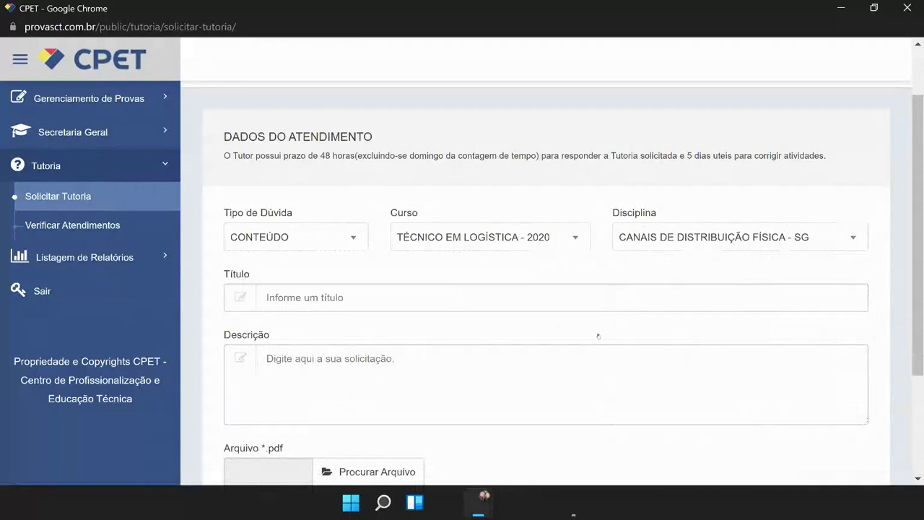
left_click(266, 359)
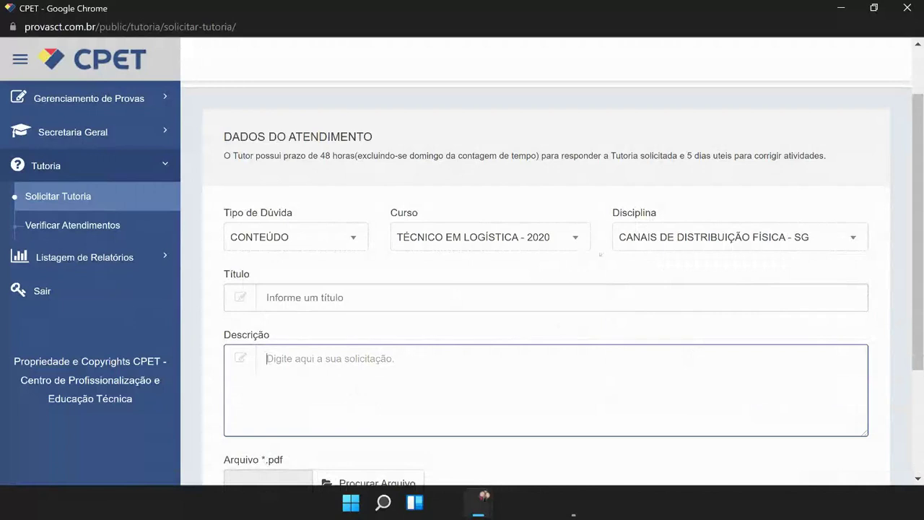
Step: Review the discipline list without changing it, then show the Secretaria Geral options
left_click(688, 249)
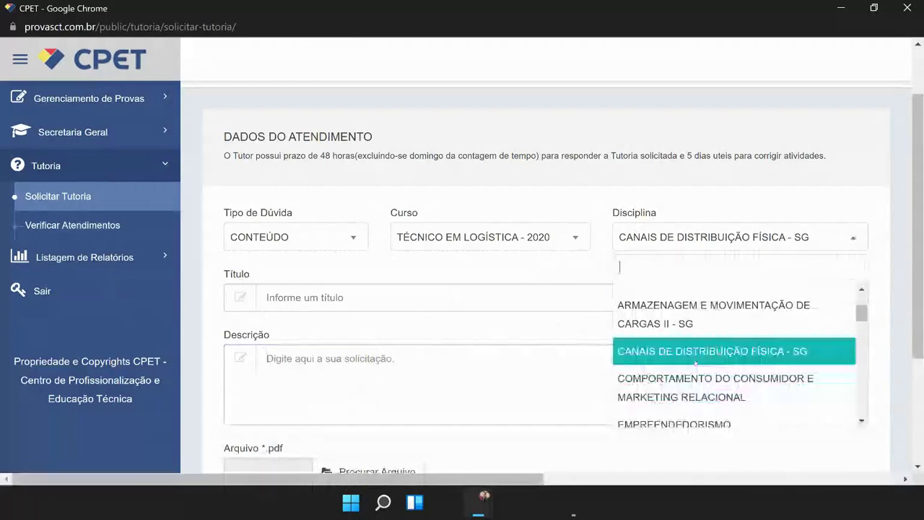
scroll(695, 364, "down", 2)
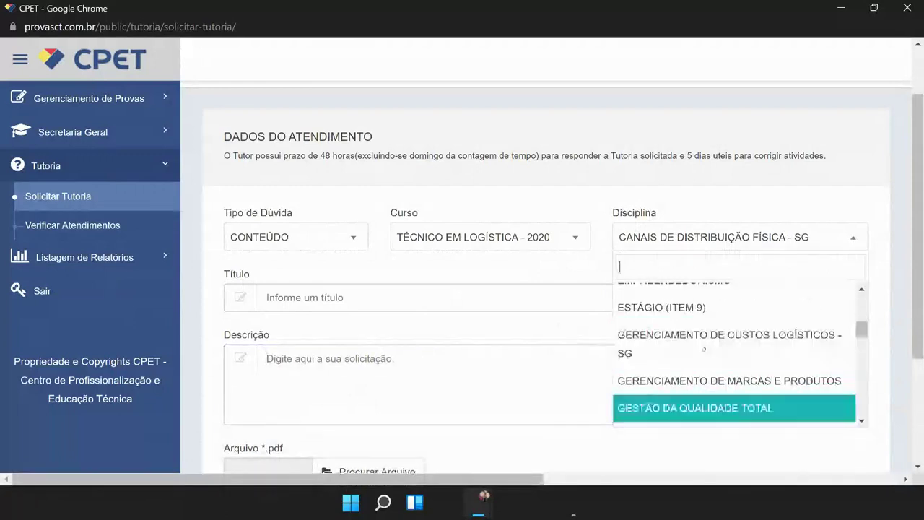
left_click(592, 261)
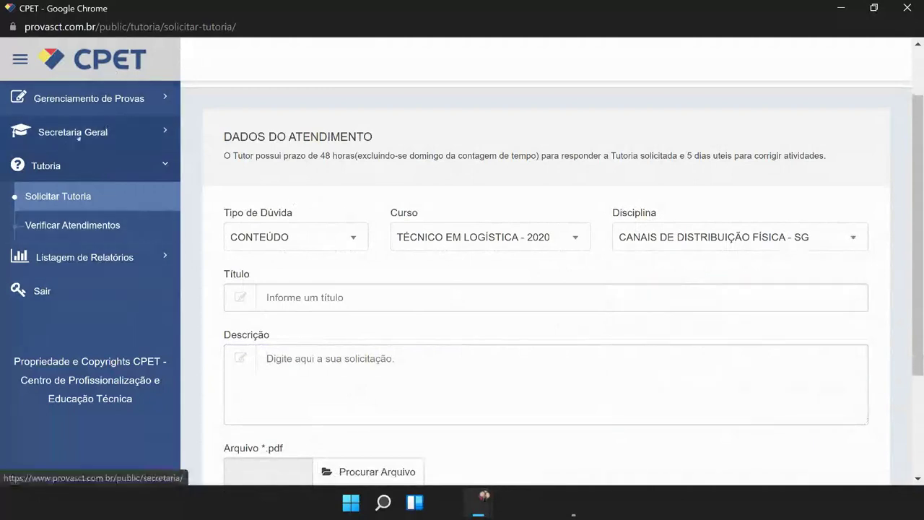
left_click(90, 133)
Step: Show the Tutoria options again, then open the account menu on CPET EAD's home page
left_click(63, 223)
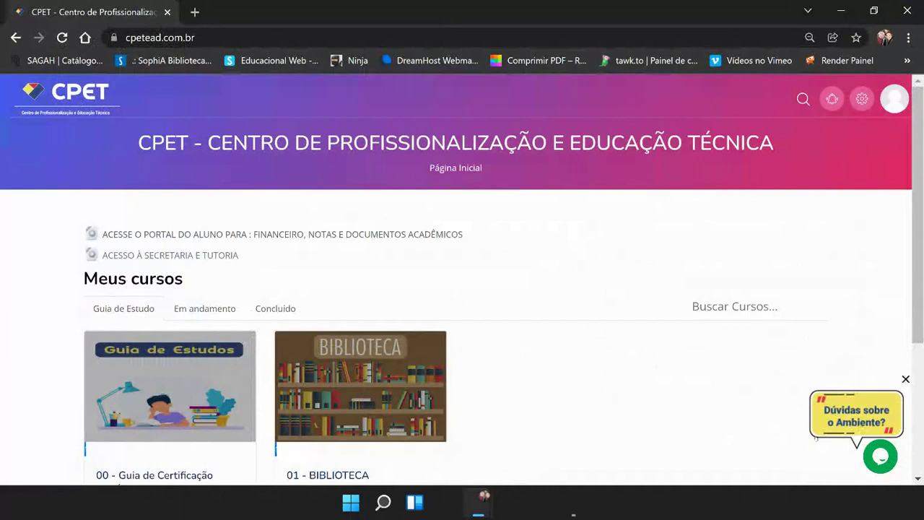
left_click(895, 99)
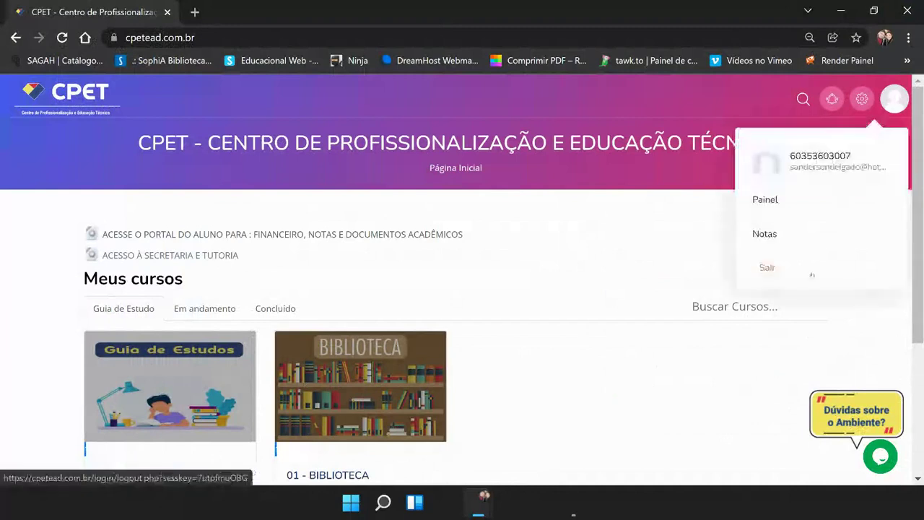
Step: Log out, check the Identificação and Senha login fields, and open then close the tawk.to chat
left_click(810, 271)
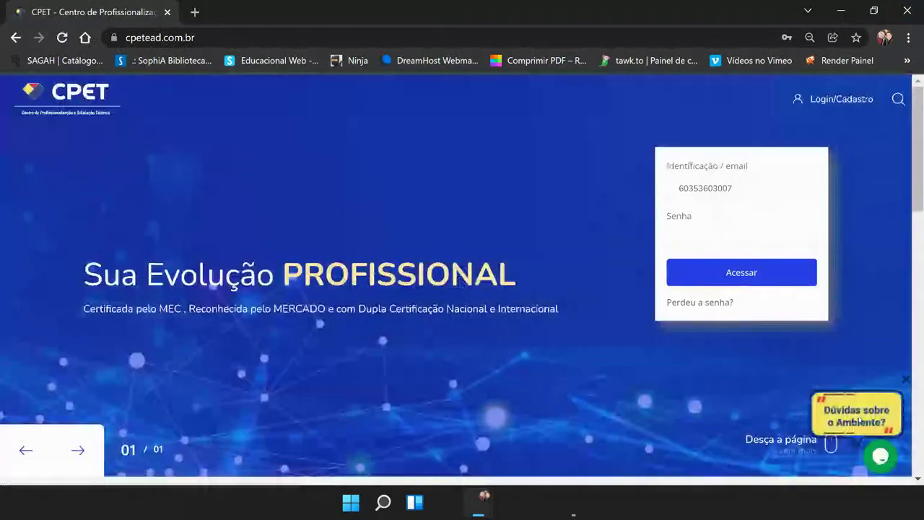
left_click(699, 188)
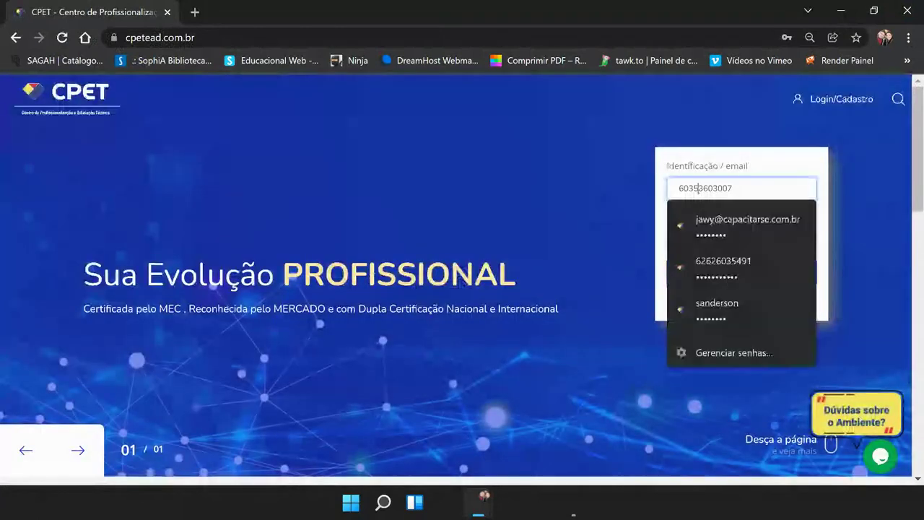
key("Escape")
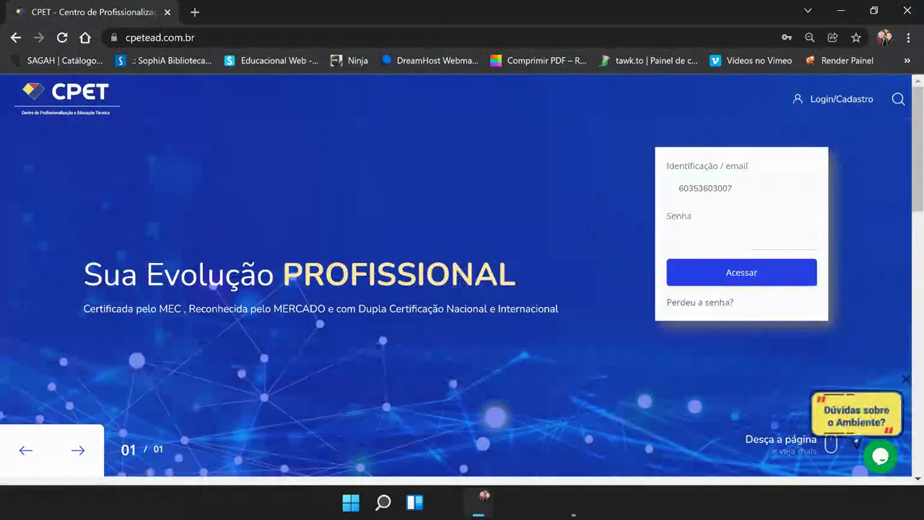
key("Tab")
left_click(880, 456)
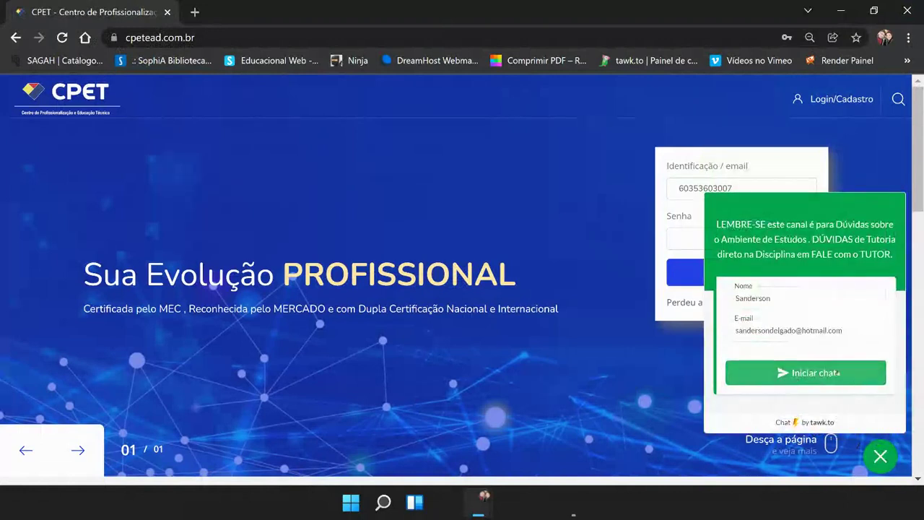
left_click(882, 460)
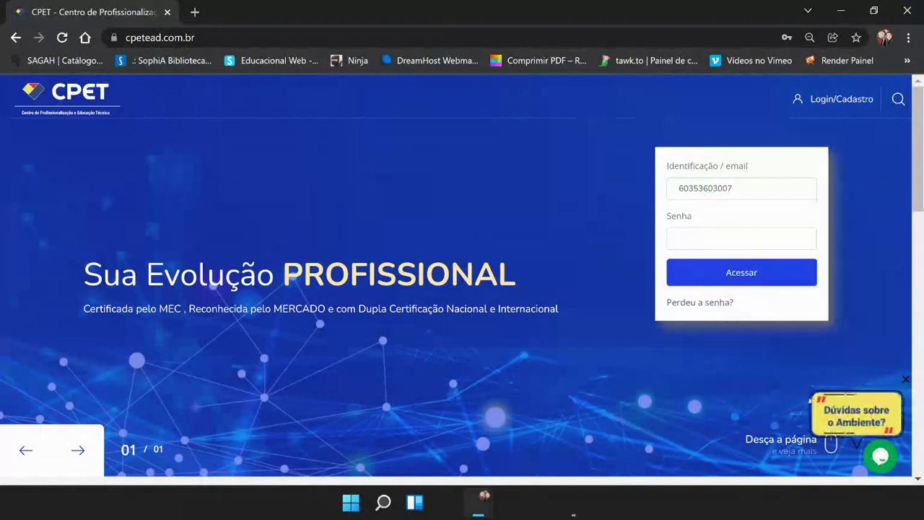